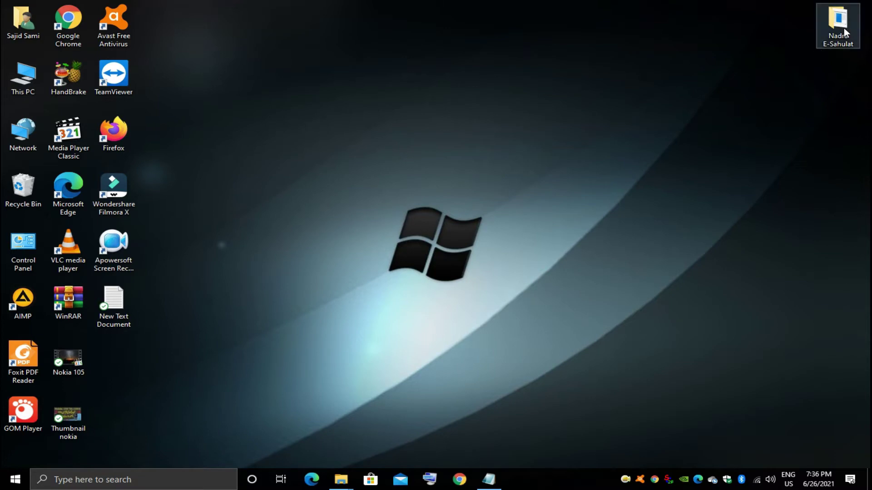
Step: Extract the e-Sahulat(2.0.0.23)Lite archive in the Nadra E-Sahulat folder into its own folder
{"action": "double_click", "coordinate": [843, 28]}
{"action": "double_click", "coordinate": [443, 101]}
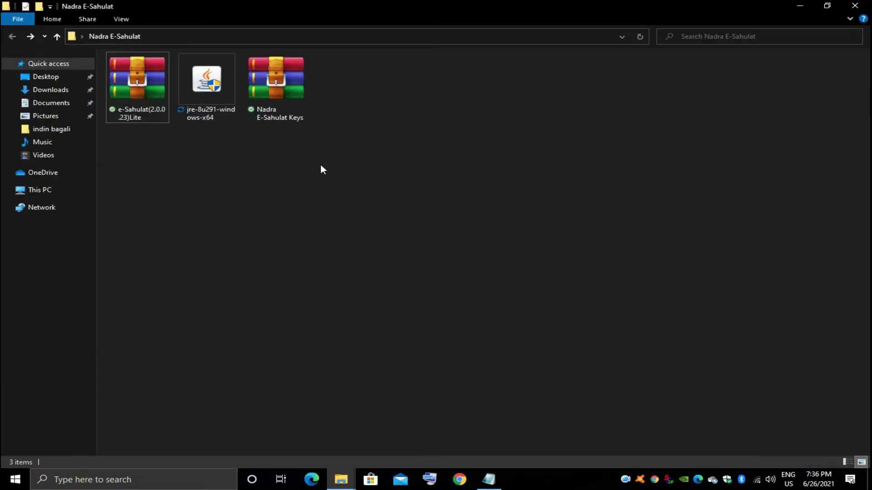
{"action": "double_click", "coordinate": [140, 87]}
{"action": "right_click", "coordinate": [140, 86]}
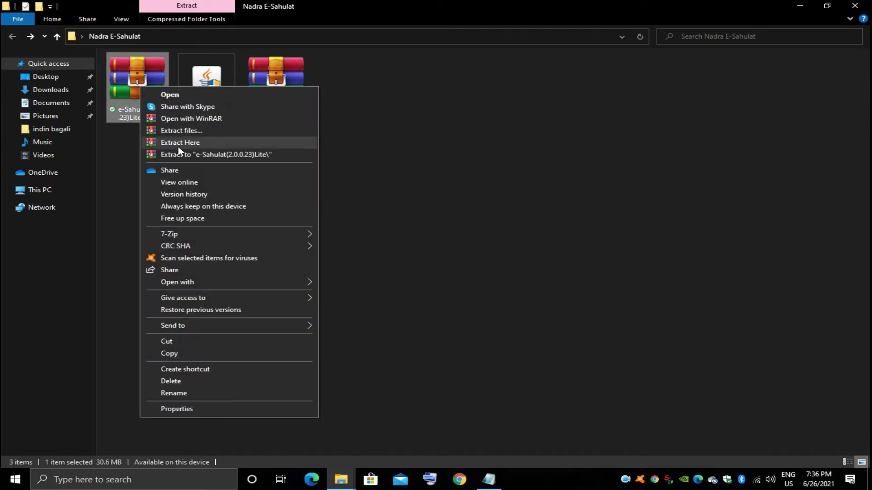
{"action": "left_click", "coordinate": [179, 151]}
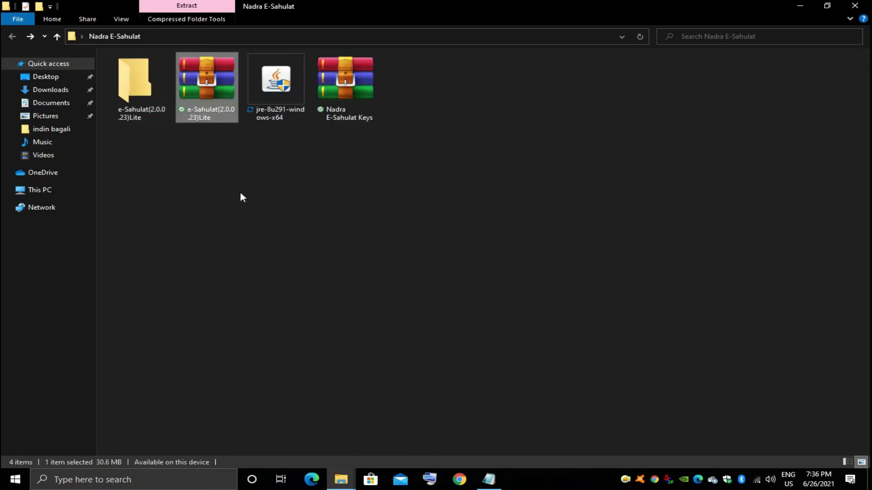
{"action": "left_click", "coordinate": [140, 102]}
Step: Install e-Sahulat from the extracted folder's setup, going through Next, Install and Finish
{"action": "double_click", "coordinate": [140, 102]}
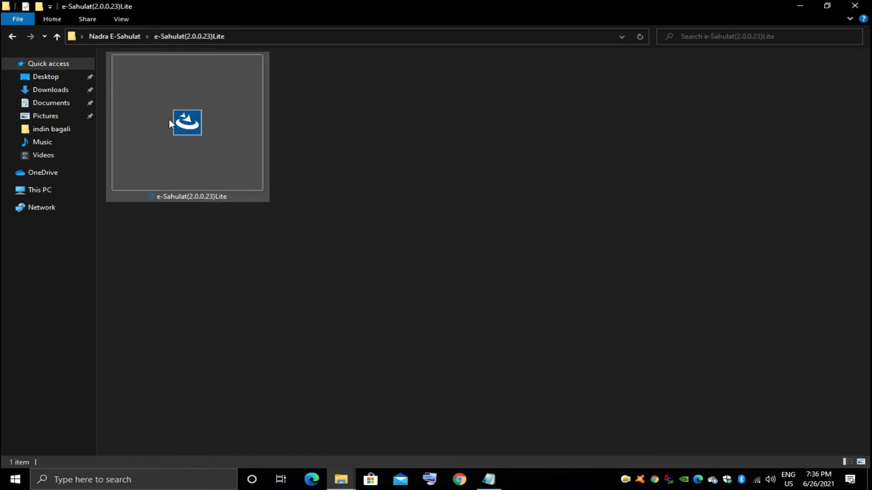
{"action": "left_click", "coordinate": [170, 123]}
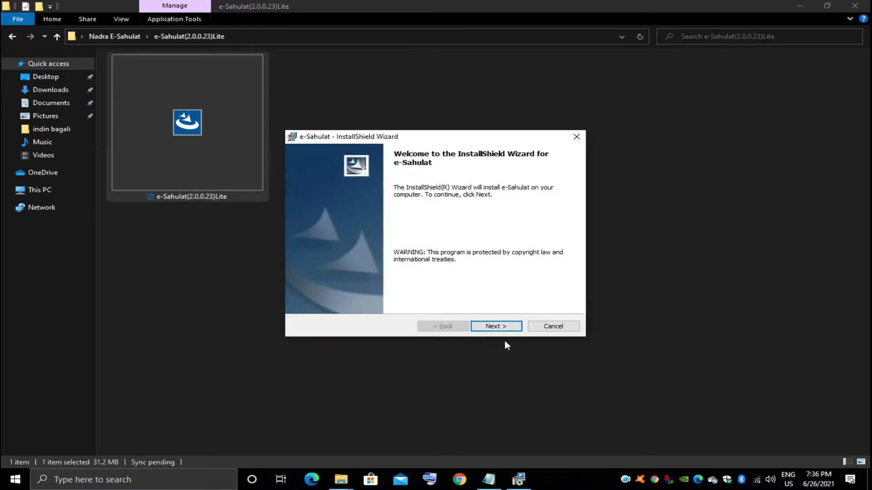
{"action": "left_click", "coordinate": [500, 327]}
{"action": "left_click", "coordinate": [499, 327]}
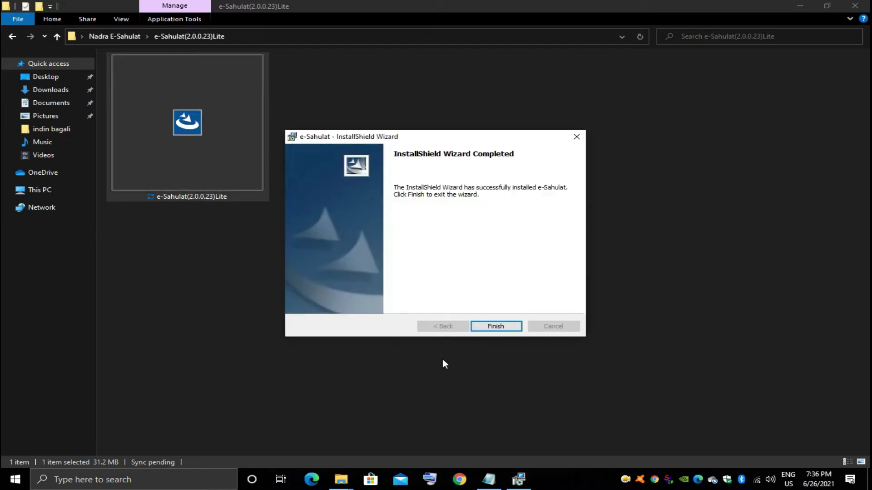
{"action": "left_click", "coordinate": [489, 327]}
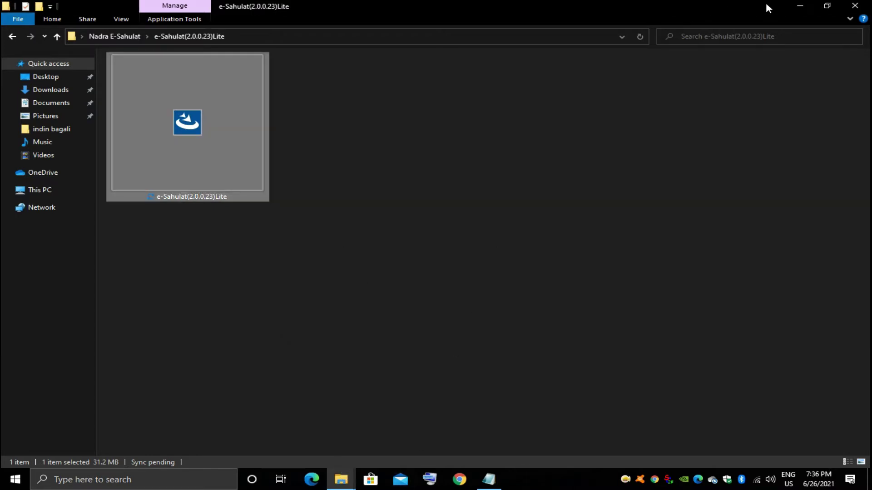
Step: Return to the Nadra E-Sahulat folder and install Java from jre-8u291-windows-x64
{"action": "left_click", "coordinate": [12, 36]}
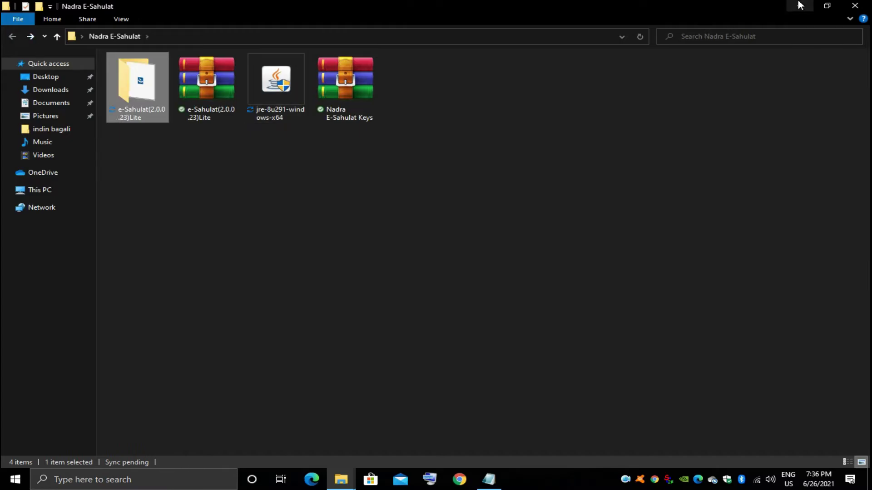
{"action": "left_click", "coordinate": [800, 5]}
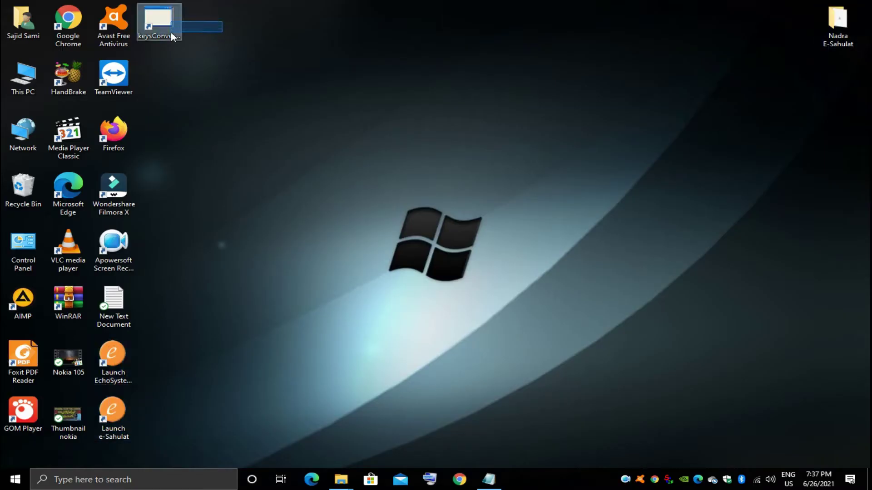
{"action": "mouse_move", "coordinate": [344, 476]}
{"action": "left_click", "coordinate": [405, 432]}
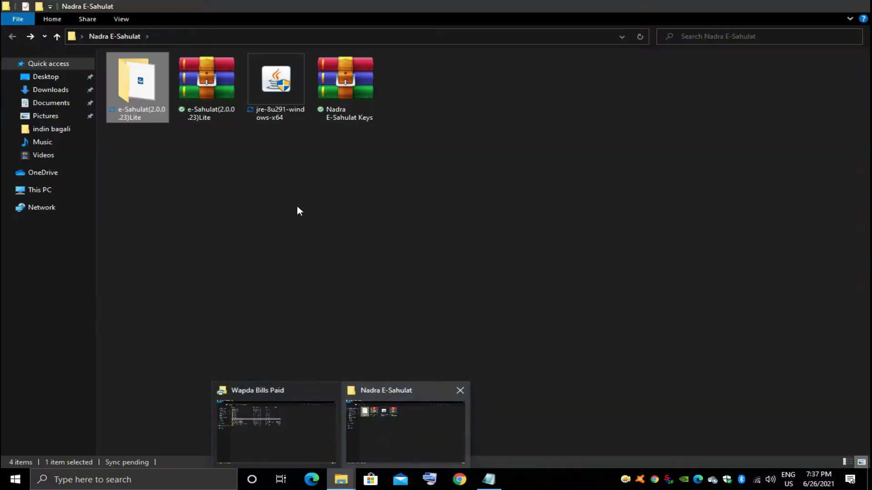
{"action": "double_click", "coordinate": [282, 95]}
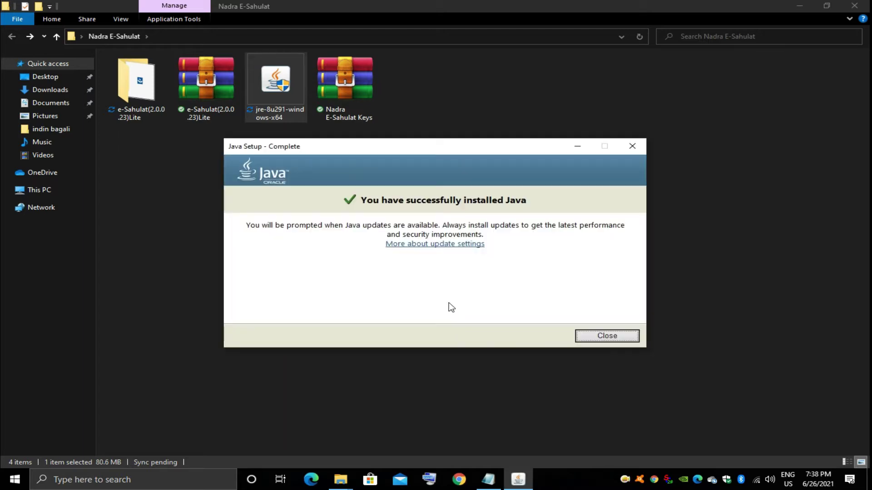
{"action": "left_click", "coordinate": [592, 337]}
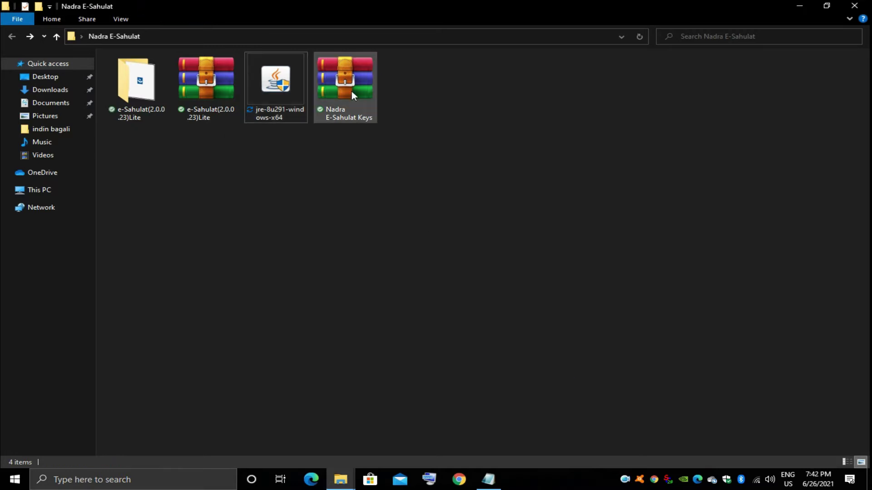
Step: Extract the Nadra E-Sahulat Keys archive into its own folder
{"action": "left_click", "coordinate": [352, 90]}
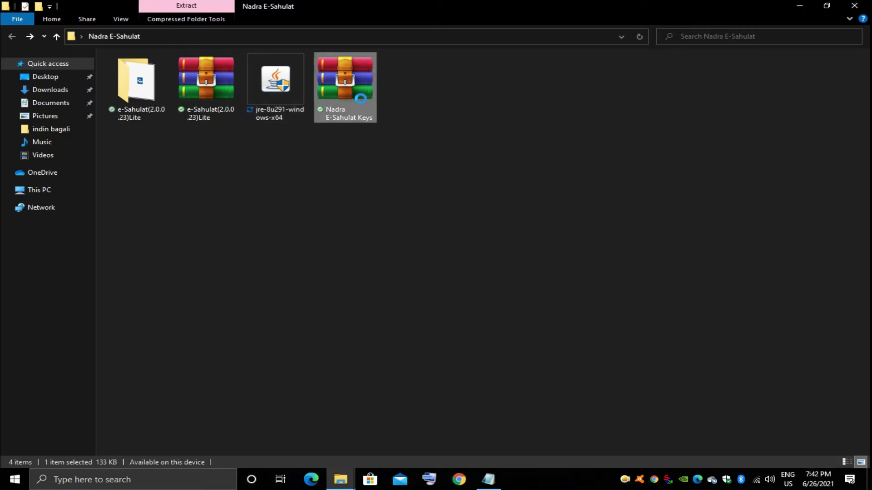
{"action": "right_click", "coordinate": [353, 91]}
{"action": "left_click", "coordinate": [402, 156]}
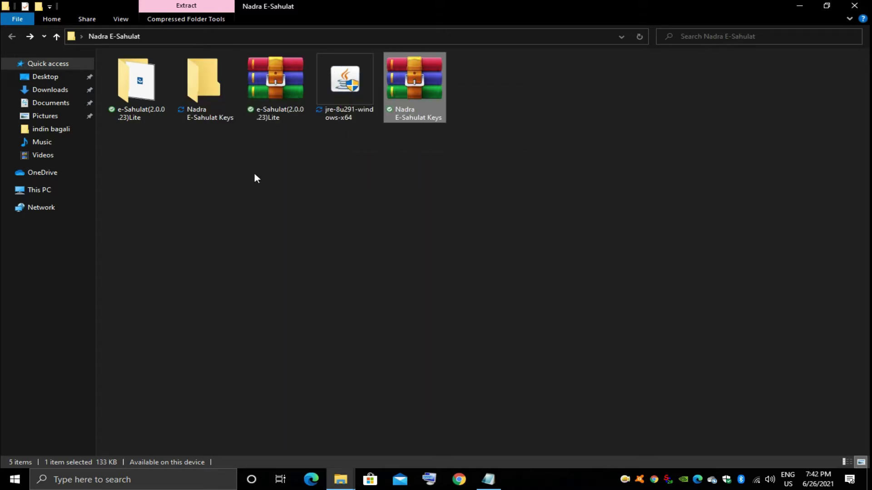
{"action": "left_click", "coordinate": [222, 171]}
{"action": "left_click", "coordinate": [209, 90]}
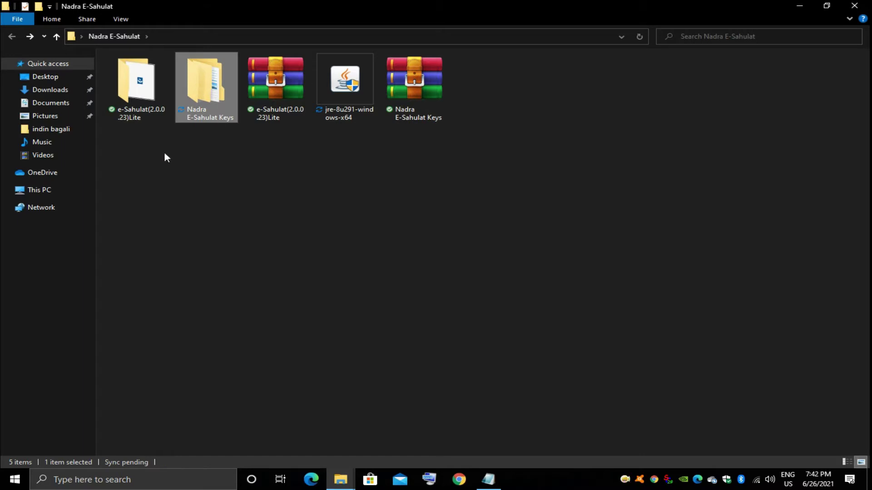
Step: Copy the .private and .public kiosk key files from the nested Keys folder, then minimise the window
{"action": "double_click", "coordinate": [195, 94]}
{"action": "double_click", "coordinate": [150, 72]}
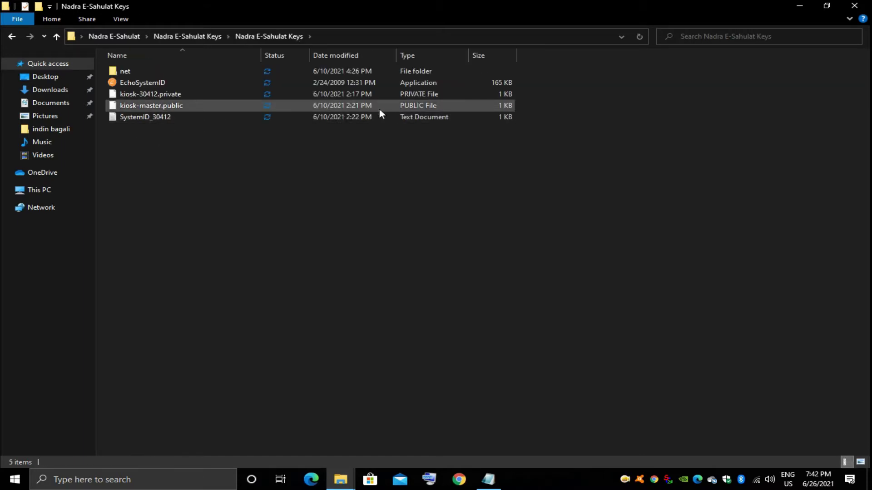
{"action": "left_click_drag", "start_coordinate": [528, 94], "coordinate": [517, 105]}
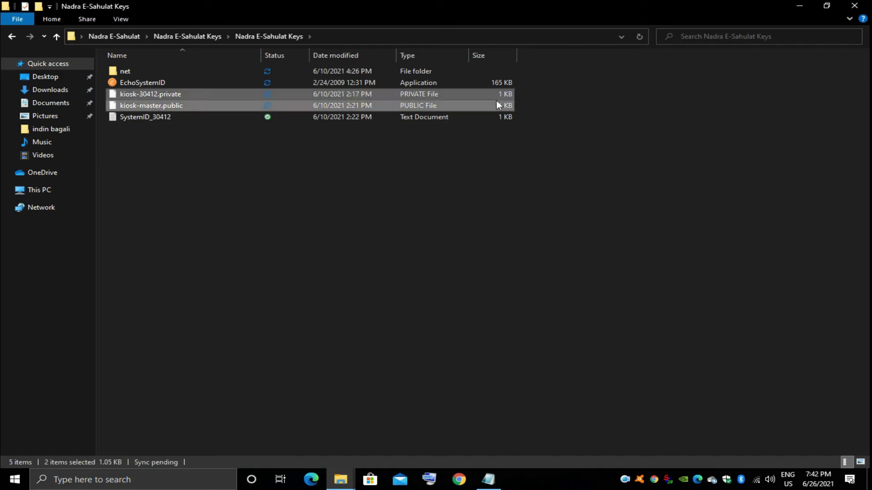
{"action": "right_click", "coordinate": [505, 108]}
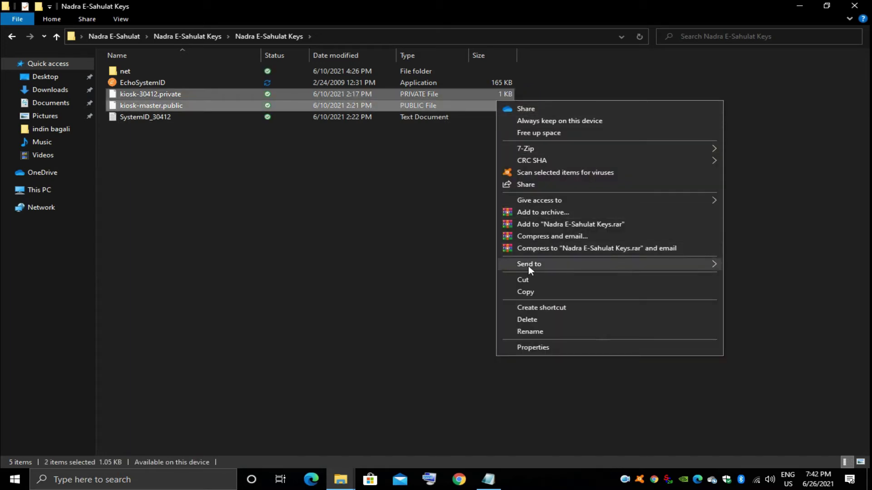
{"action": "left_click", "coordinate": [506, 291]}
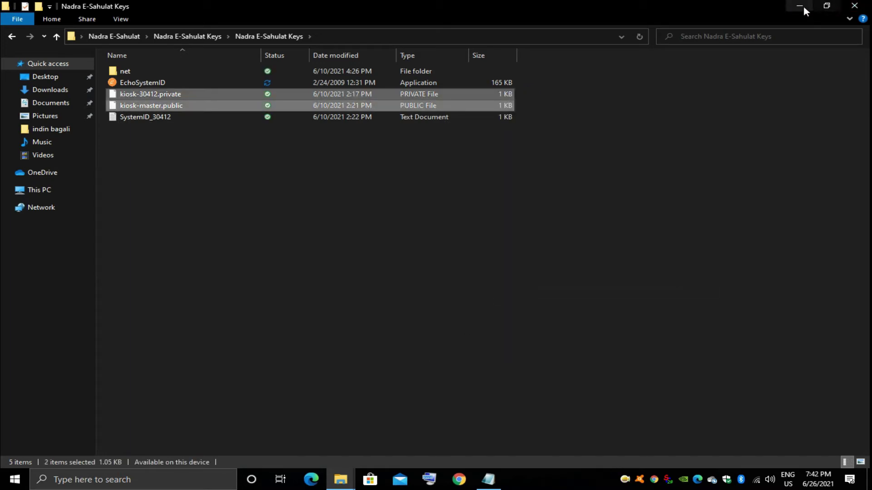
{"action": "left_click", "coordinate": [801, 5]}
Step: Paste the two kiosk key files into C:\kiosk\keys, then minimise the window
{"action": "double_click", "coordinate": [23, 77]}
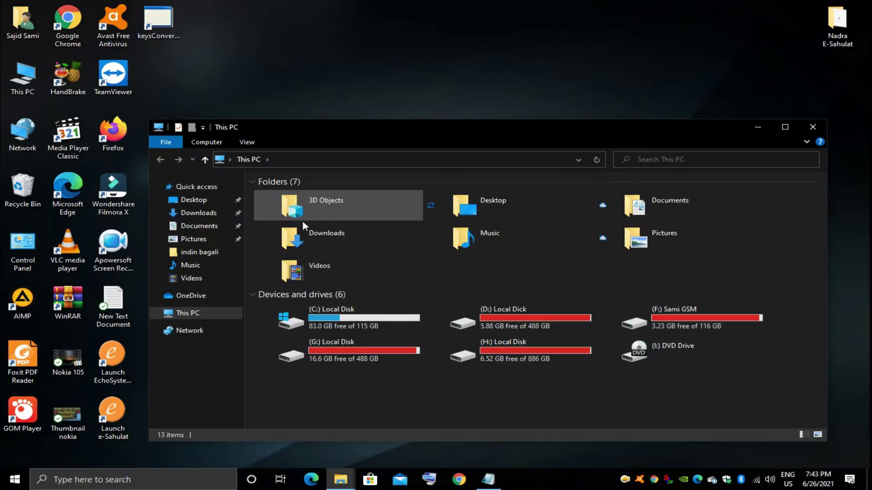
{"action": "double_click", "coordinate": [389, 323]}
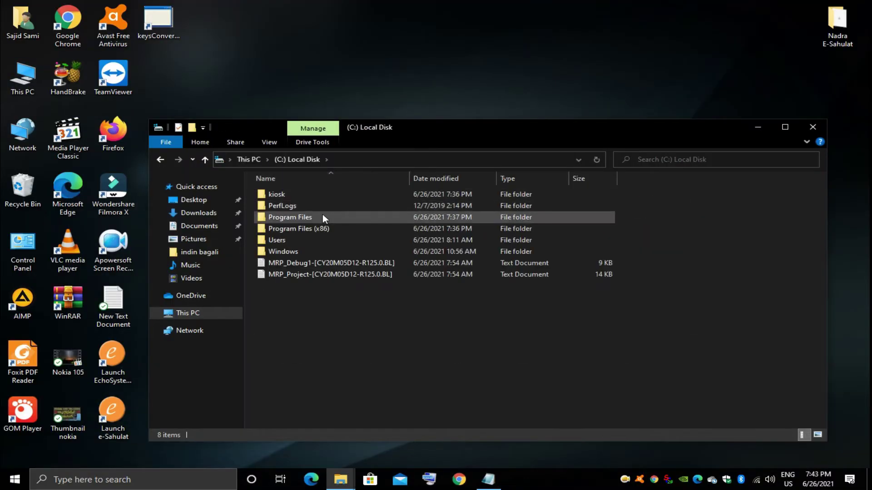
{"action": "left_click", "coordinate": [320, 214]}
{"action": "double_click", "coordinate": [320, 214]}
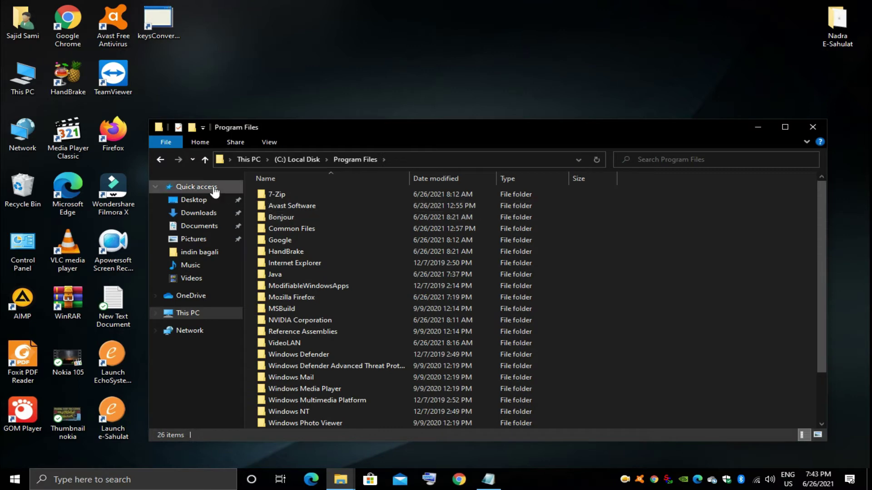
{"action": "left_click", "coordinate": [161, 160]}
{"action": "double_click", "coordinate": [297, 190]}
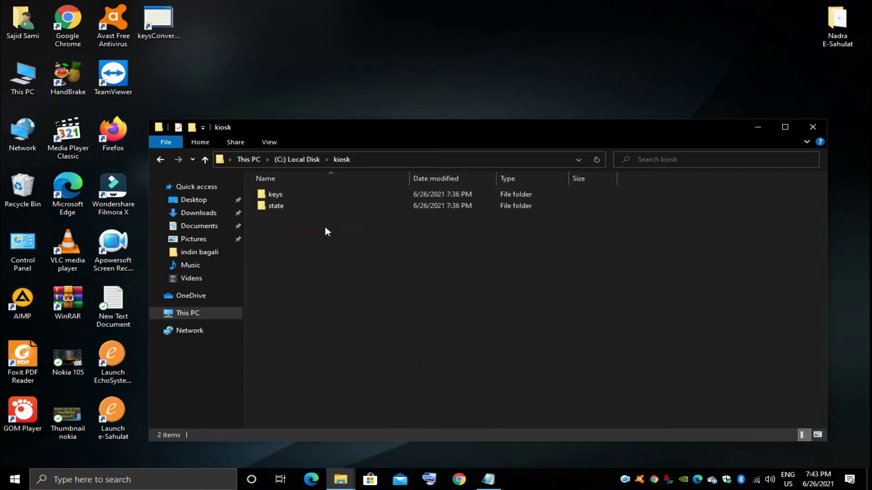
{"action": "double_click", "coordinate": [285, 193]}
{"action": "right_click", "coordinate": [292, 218]}
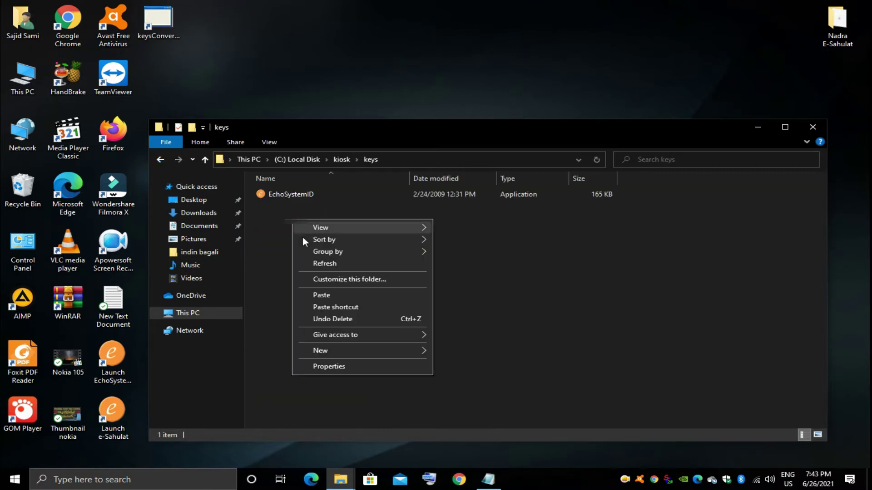
{"action": "left_click", "coordinate": [352, 293]}
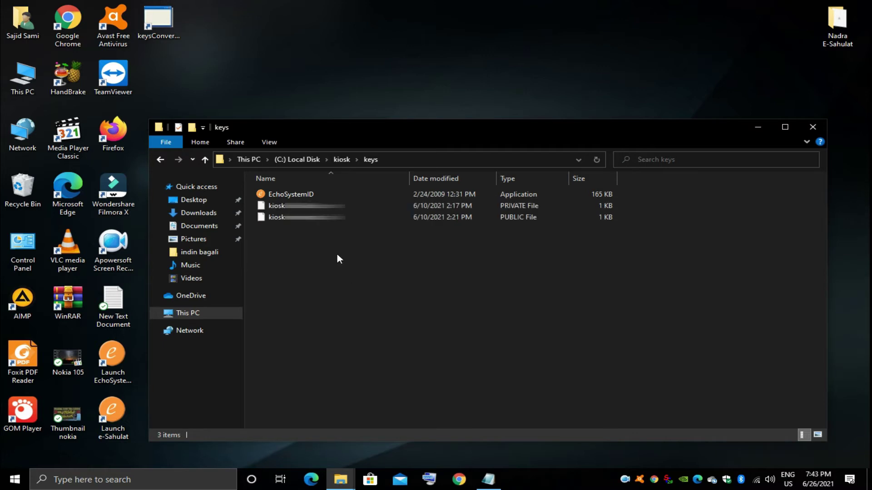
{"action": "left_click", "coordinate": [758, 128]}
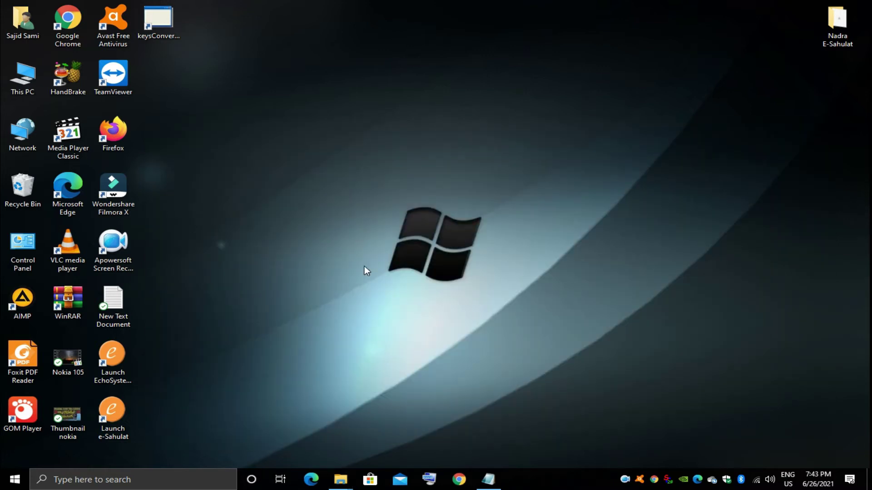
Step: Run keysConverter until it reports 'Keys written in new location', then close its console
{"action": "double_click", "coordinate": [164, 22]}
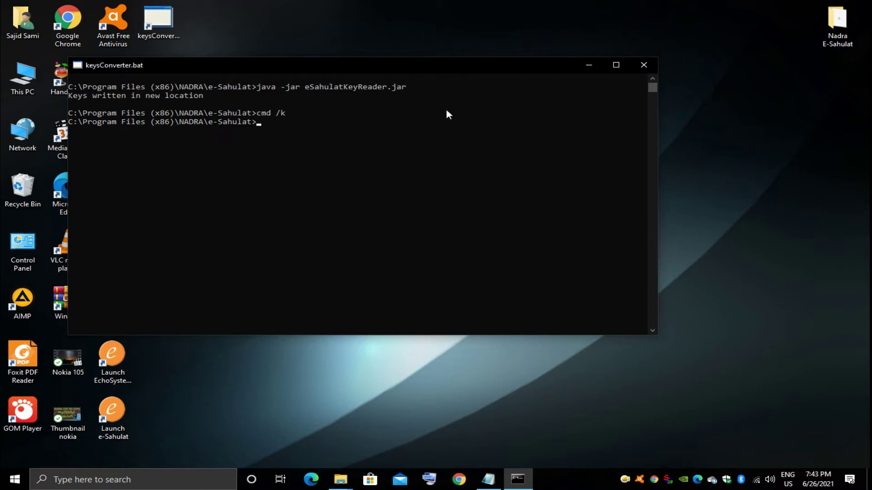
{"action": "left_click", "coordinate": [643, 67]}
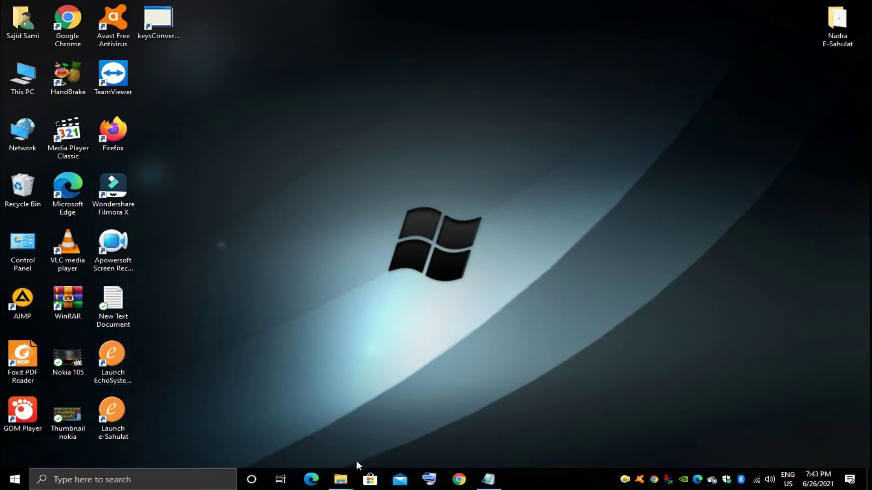
Step: Refresh C:\kiosk\keys and check the new net folder holding the converted private and public keys
{"action": "mouse_move", "coordinate": [342, 480]}
{"action": "left_click", "coordinate": [426, 442]}
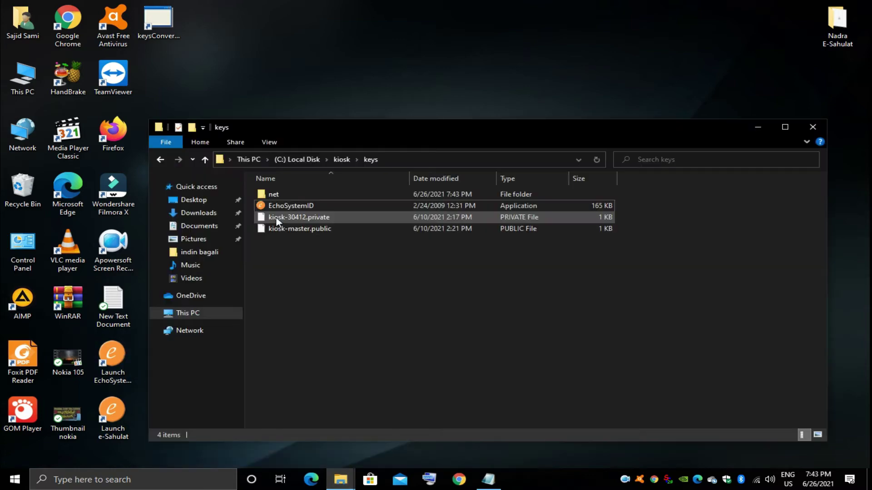
{"action": "right_click", "coordinate": [315, 250]}
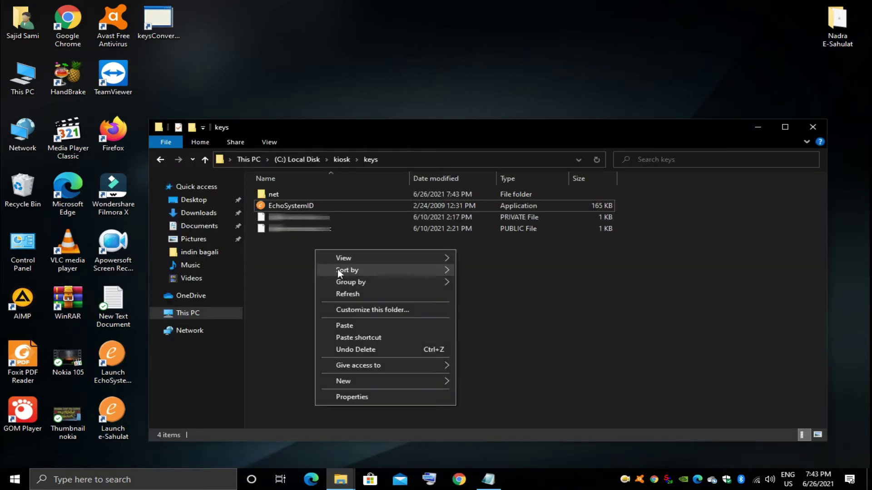
{"action": "left_click", "coordinate": [335, 293]}
{"action": "double_click", "coordinate": [278, 196]}
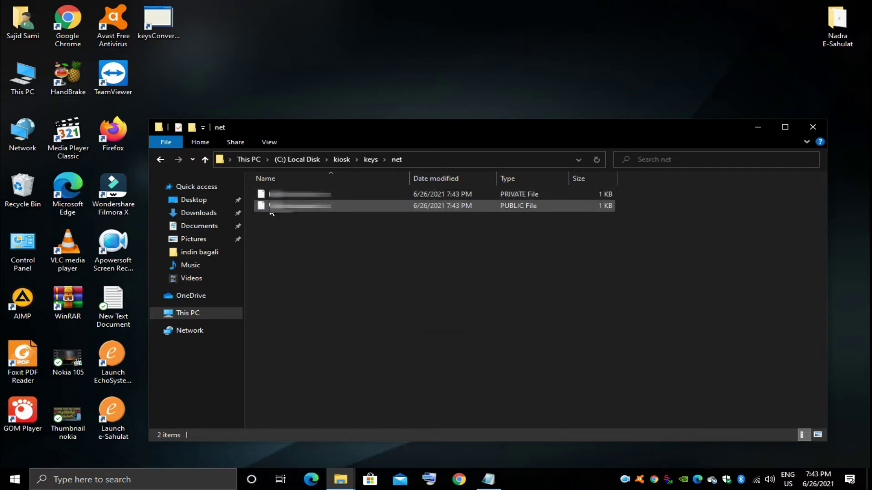
{"action": "left_click", "coordinate": [159, 158]}
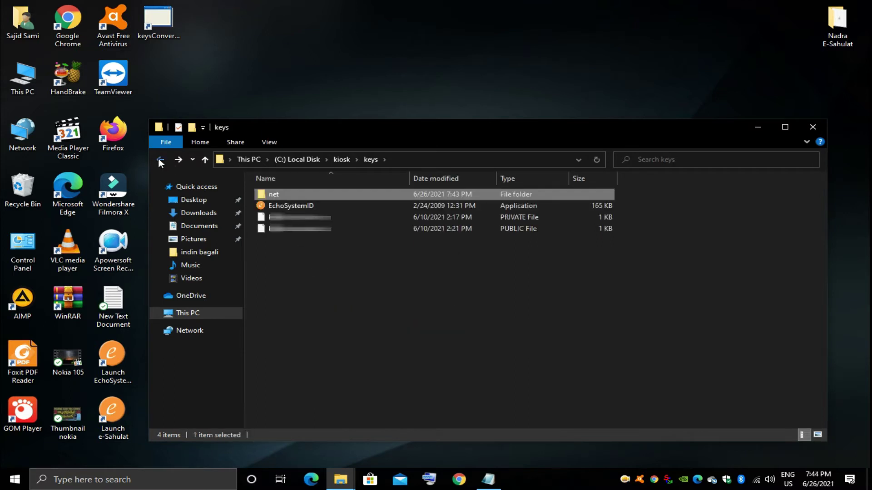
Step: Launch EchoSystemID from the desktop to display the machine's system ID, then exit it
{"action": "left_click", "coordinate": [757, 127]}
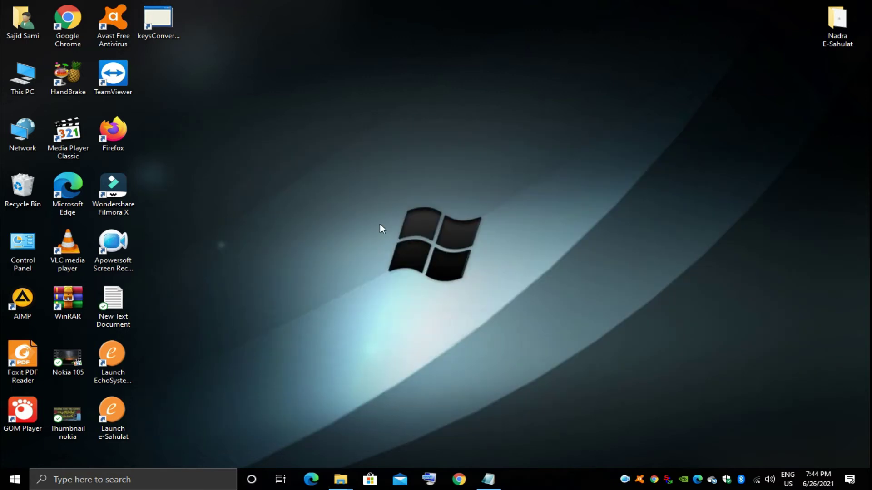
{"action": "double_click", "coordinate": [121, 366]}
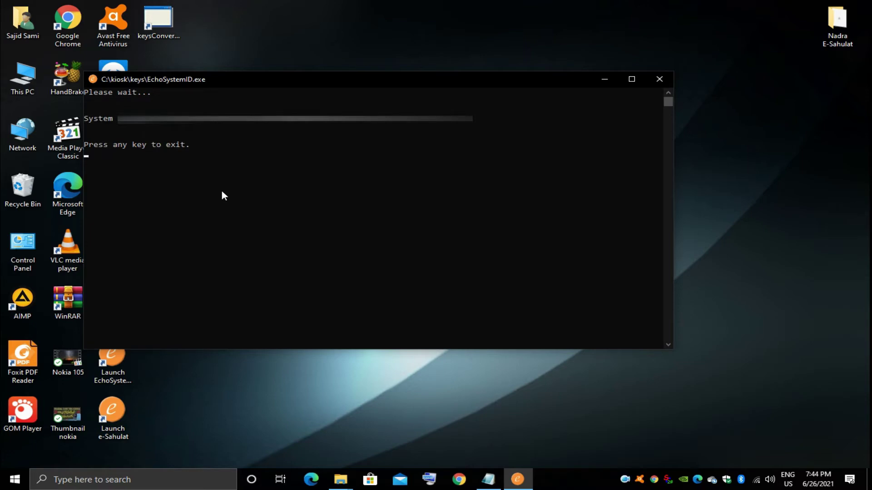
{"action": "key", "text": "Return"}
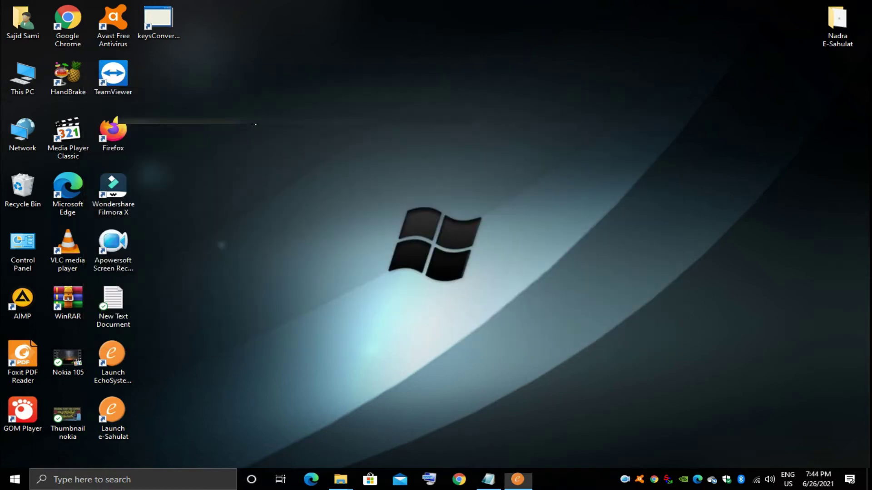
Step: Copy the franchisee index.php address from Notepad and load it in Chrome
{"action": "right_click", "coordinate": [227, 159]}
{"action": "left_click", "coordinate": [257, 191]}
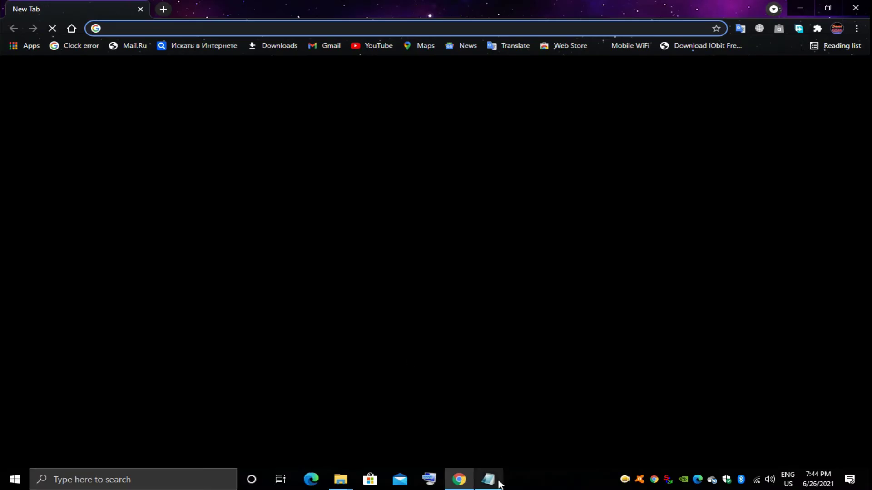
{"action": "left_click", "coordinate": [488, 479]}
{"action": "left_click_drag", "start_coordinate": [349, 118], "coordinate": [101, 119]}
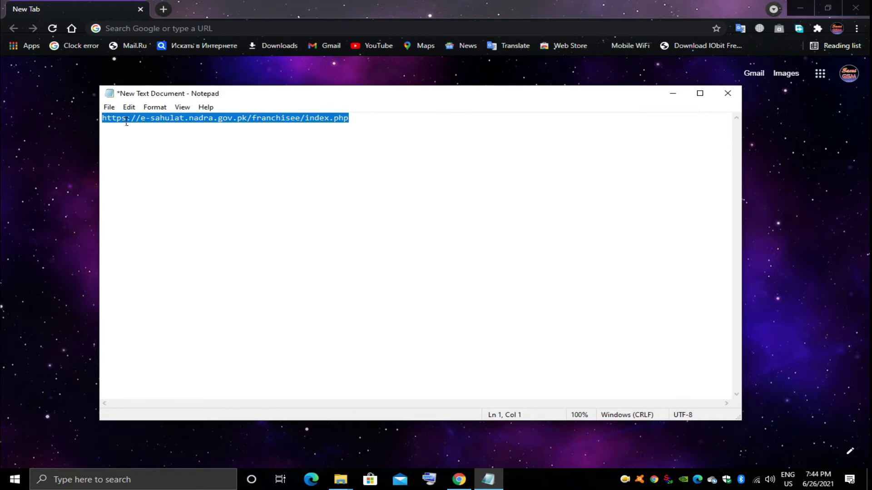
{"action": "left_click", "coordinate": [674, 93]}
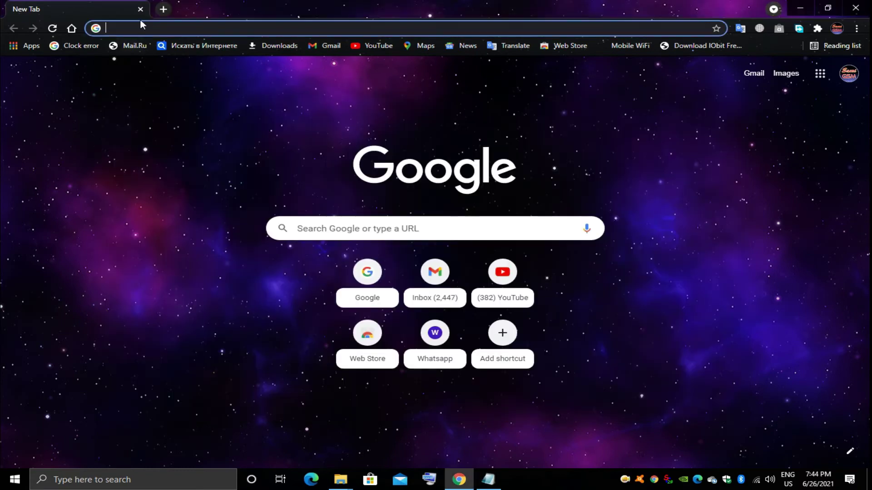
{"action": "left_click", "coordinate": [142, 26]}
{"action": "key", "text": "ctrl+v"}
{"action": "key", "text": "Return"}
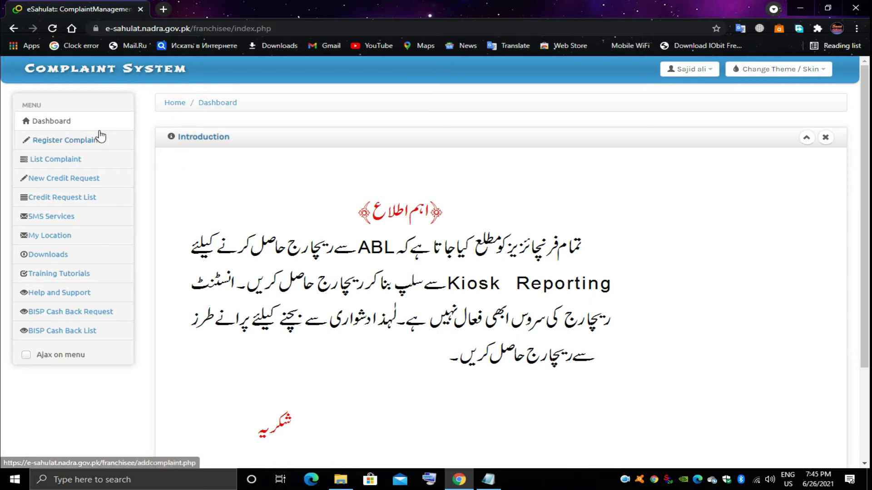
Step: Fill a Technical / Machine ID complaint with remarks 'Sir Plz update my machine id' and pick an attachment
{"action": "left_click", "coordinate": [84, 143]}
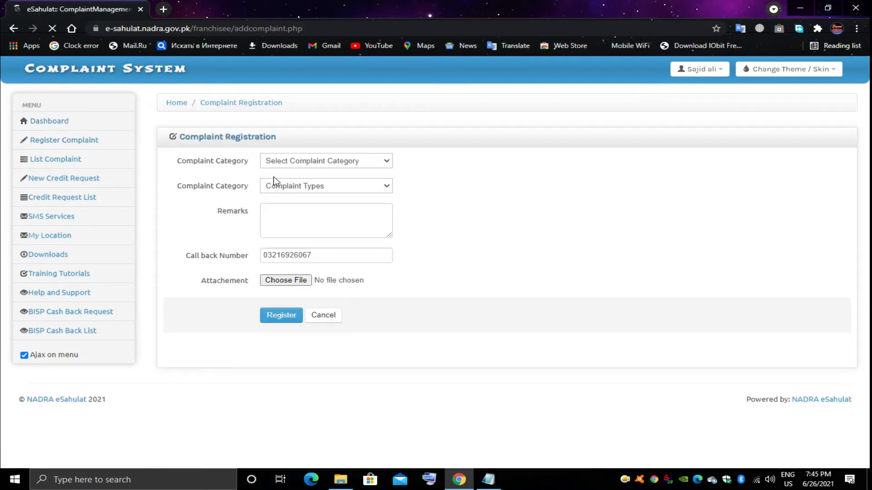
{"action": "left_click", "coordinate": [373, 165]}
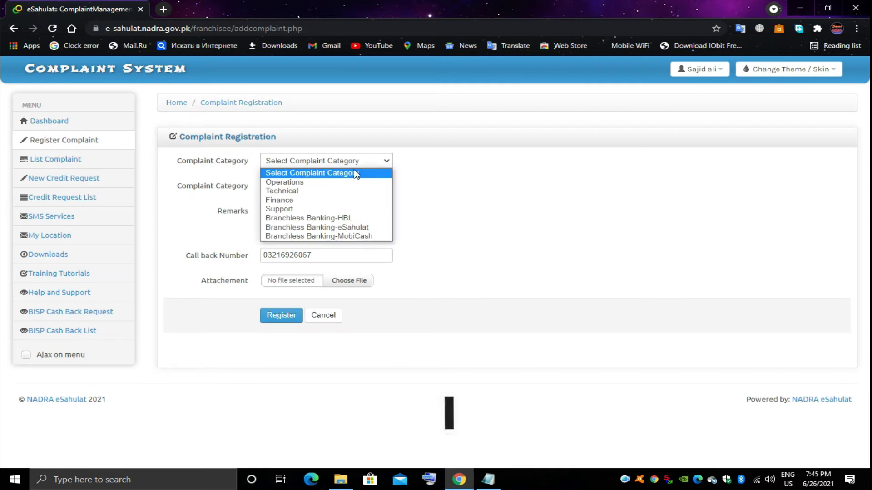
{"action": "left_click", "coordinate": [317, 189]}
{"action": "left_click", "coordinate": [320, 187]}
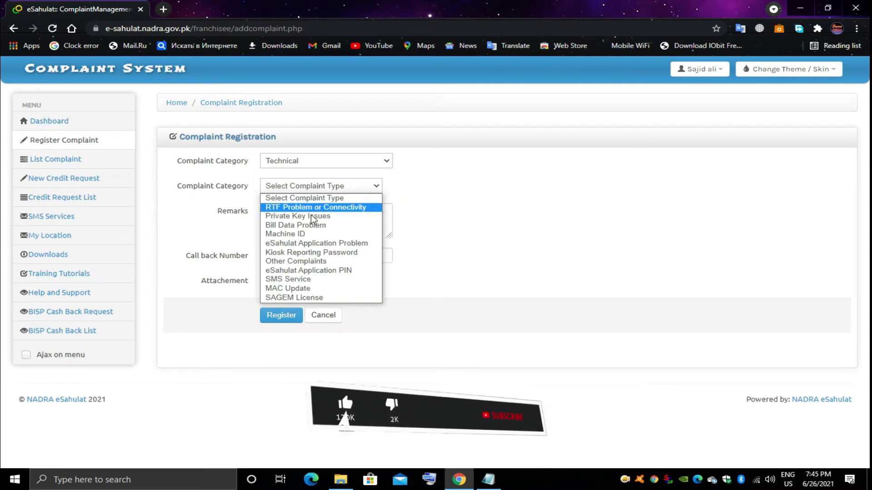
{"action": "left_click", "coordinate": [315, 235]}
{"action": "left_click", "coordinate": [301, 227]}
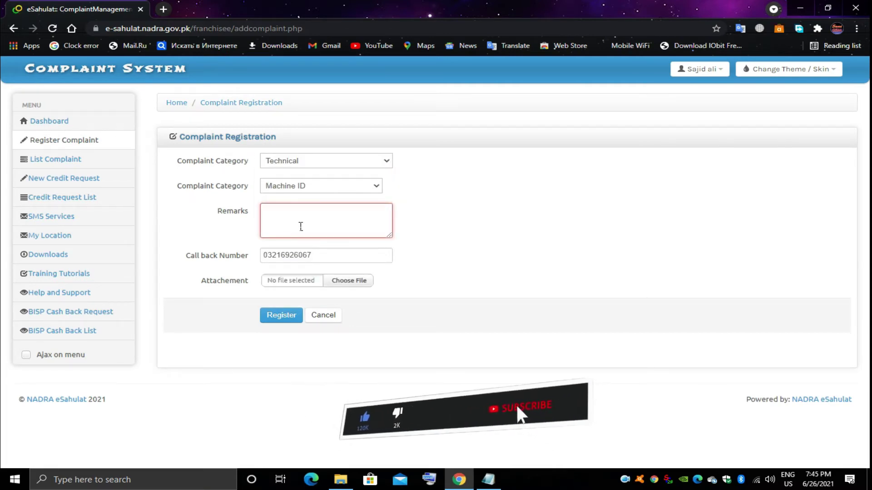
{"action": "type", "text": "Sir "}
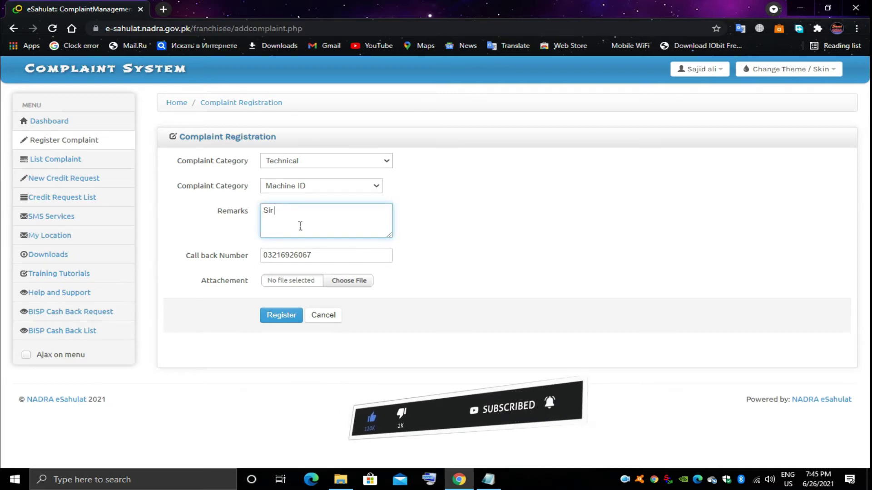
{"action": "type", "text": "Plz"}
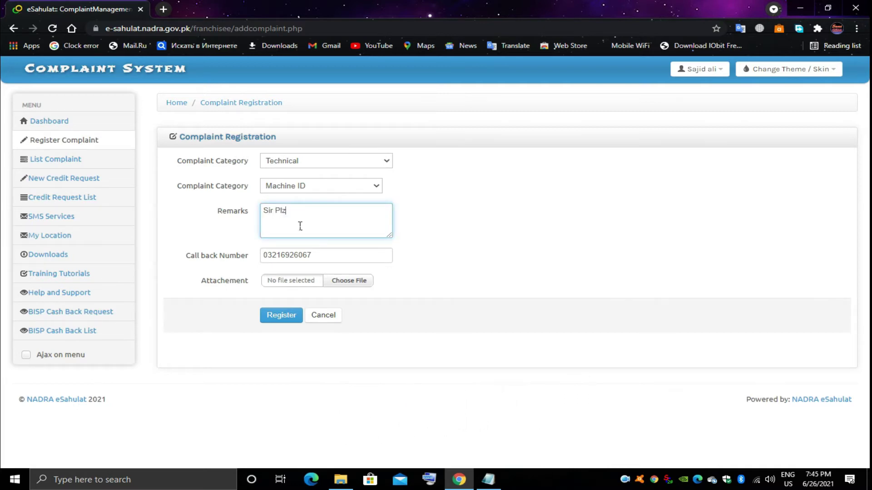
{"action": "type", "text": " update my machine id"}
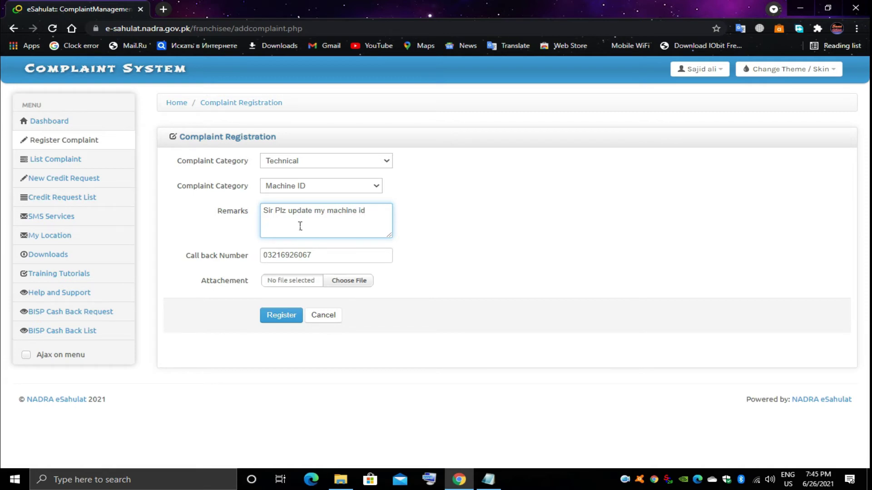
{"action": "left_click", "coordinate": [347, 283]}
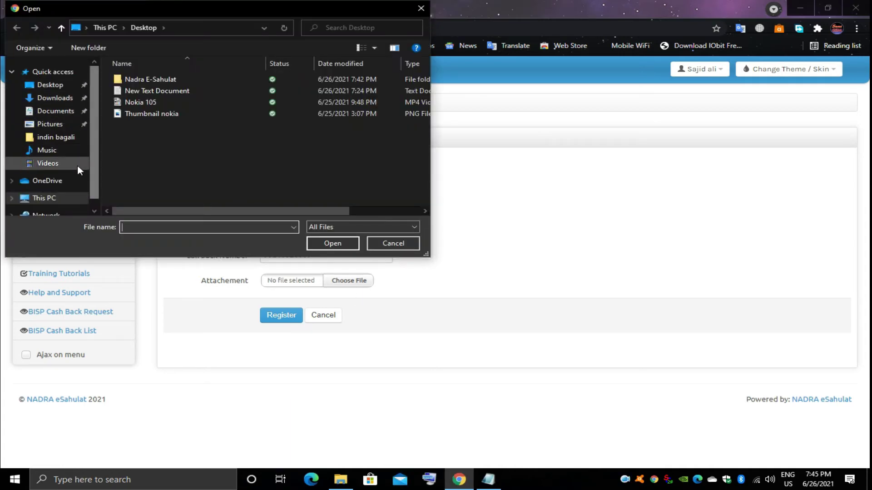
Step: Attach the SystemID file from C:\kiosk\keys to the Machine ID complaint
{"action": "left_click_drag", "start_coordinate": [92, 173], "coordinate": [90, 195]}
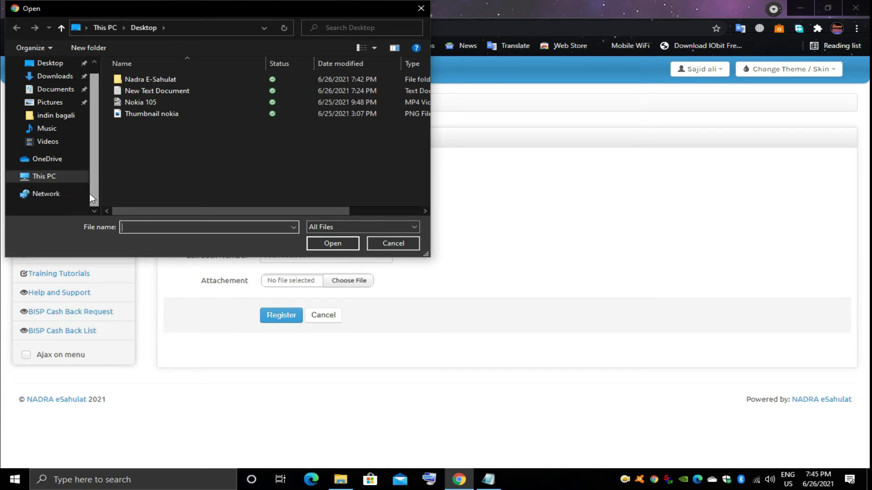
{"action": "left_click", "coordinate": [12, 176]}
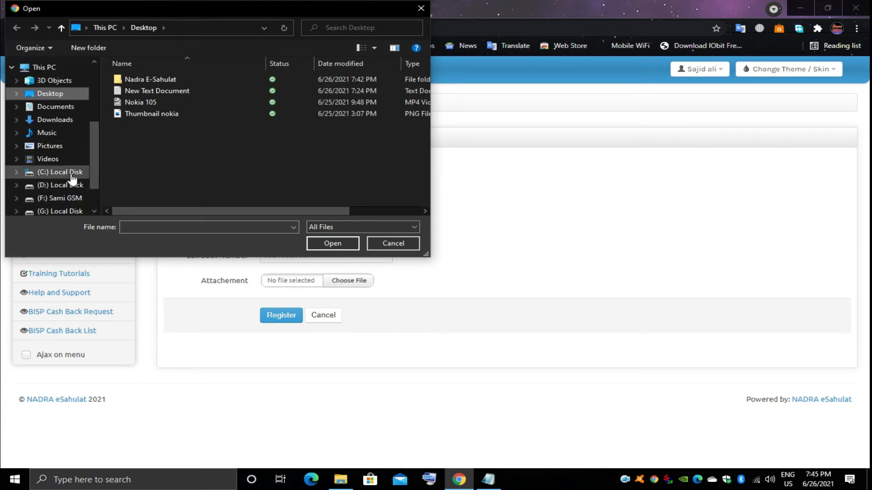
{"action": "left_click", "coordinate": [54, 172]}
{"action": "double_click", "coordinate": [138, 81]}
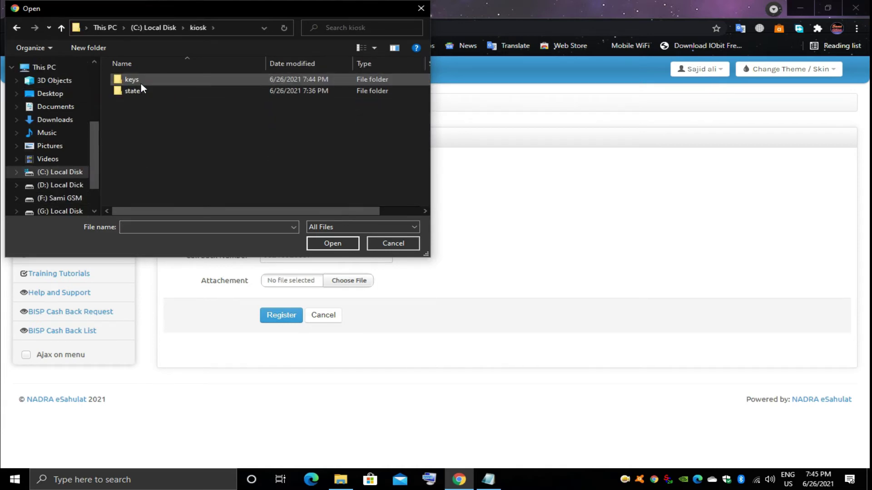
{"action": "double_click", "coordinate": [140, 84]}
{"action": "double_click", "coordinate": [140, 127]}
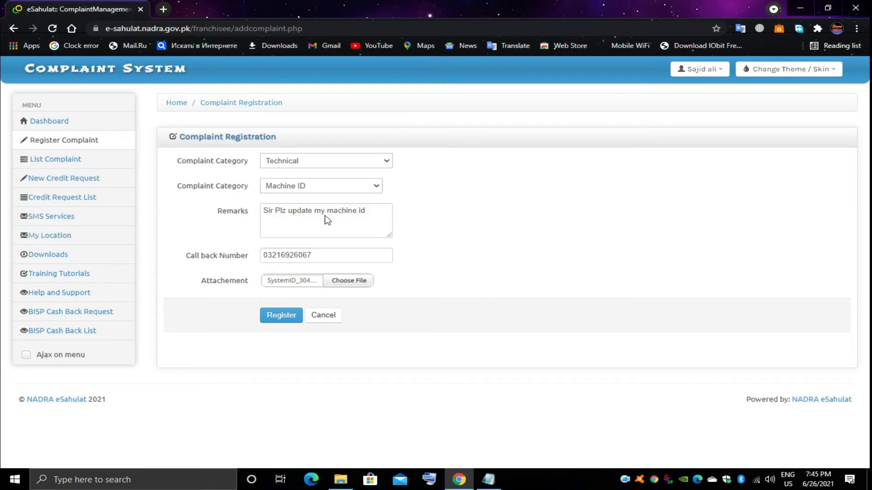
Step: Register the complaint, then minimize Chrome to show the desktop
{"action": "left_click", "coordinate": [281, 318]}
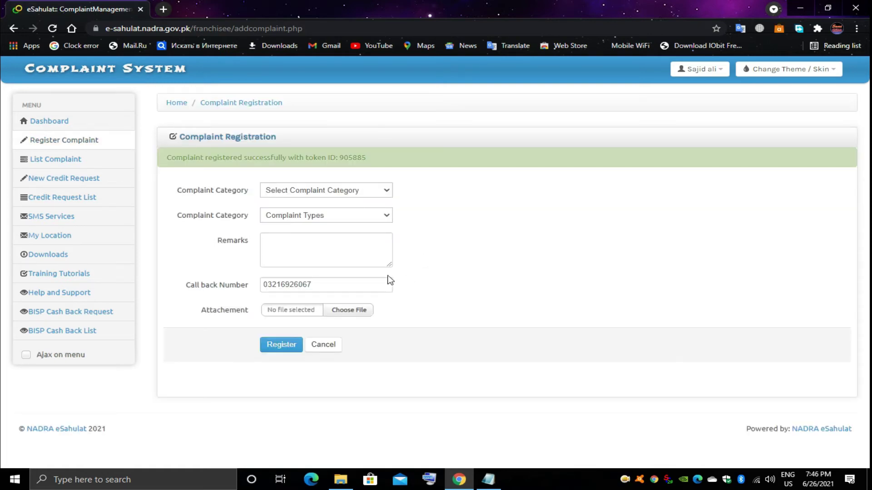
{"action": "left_click", "coordinate": [340, 478]}
{"action": "left_click", "coordinate": [341, 479]}
{"action": "left_click", "coordinate": [459, 479]}
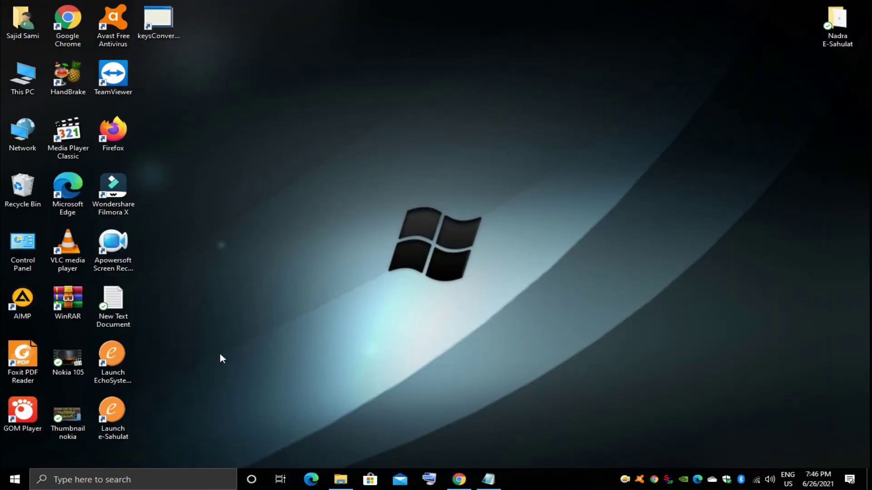
Step: Launch e-Sahulat, then log in to the complaint site and check that the complaints show Auto Resolved
{"action": "double_click", "coordinate": [121, 420]}
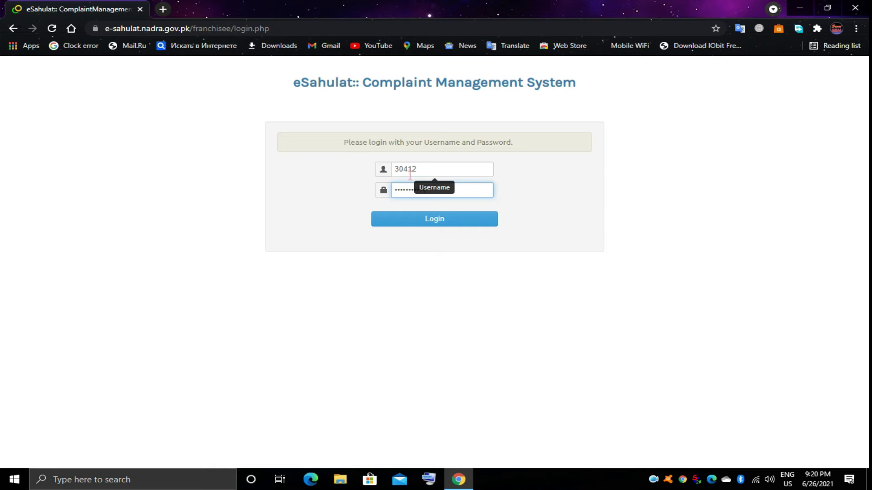
{"action": "left_click", "coordinate": [432, 220]}
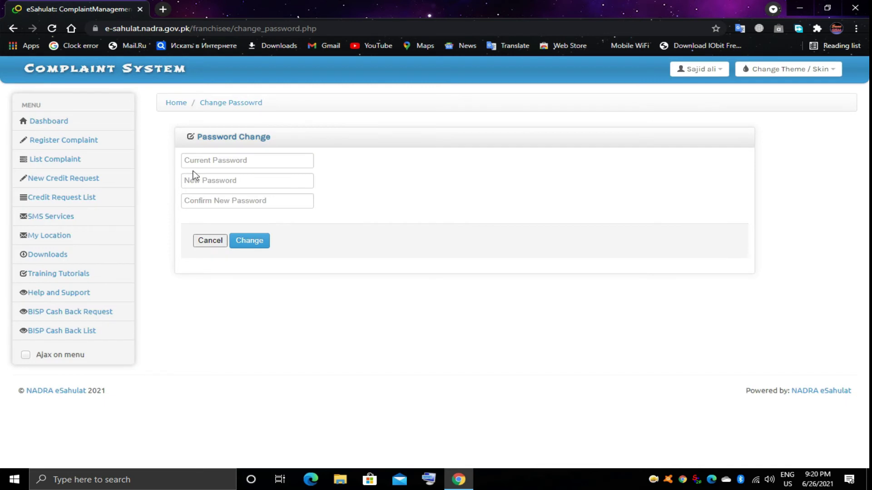
{"action": "left_click", "coordinate": [75, 160]}
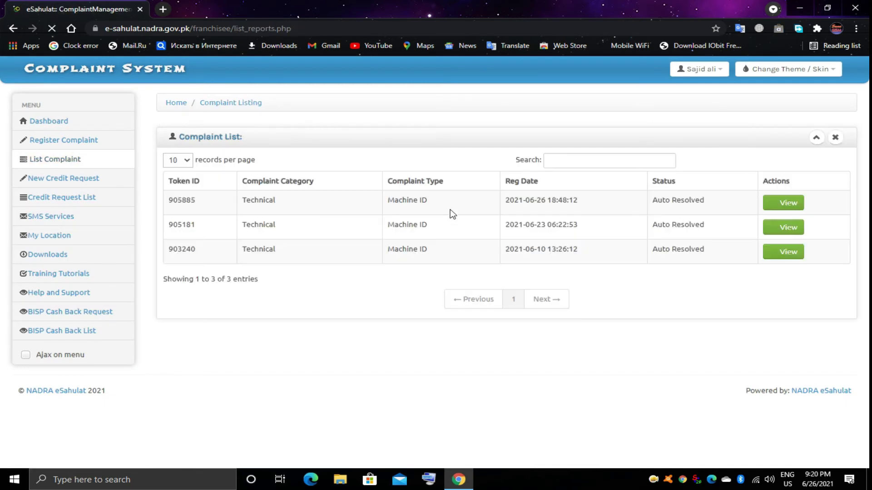
{"action": "left_click_drag", "start_coordinate": [652, 200], "coordinate": [707, 207]}
{"action": "left_click", "coordinate": [680, 325]}
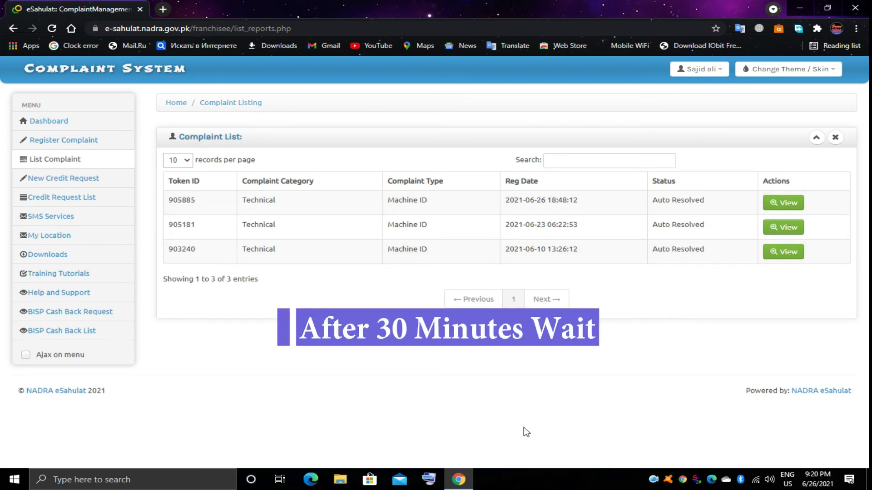
{"action": "left_click", "coordinate": [458, 479]}
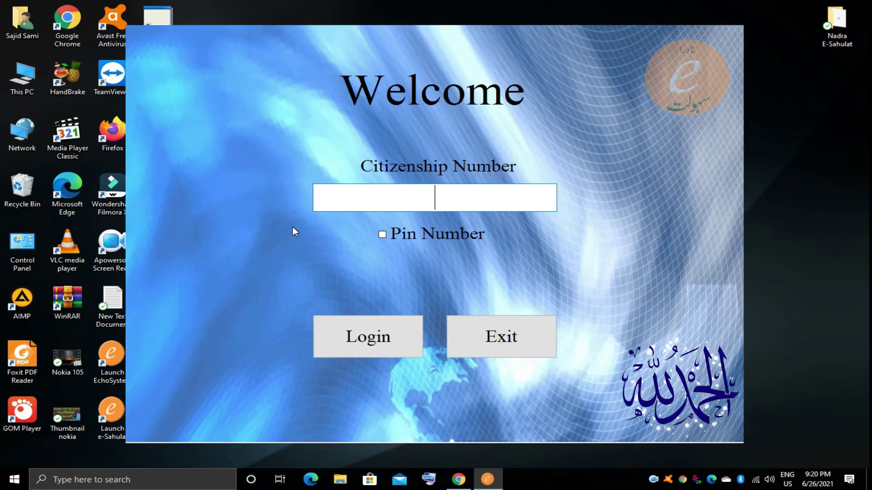
Step: Log in with the citizenship number and PIN, choosing English as the language
{"action": "type", "text": "36"}
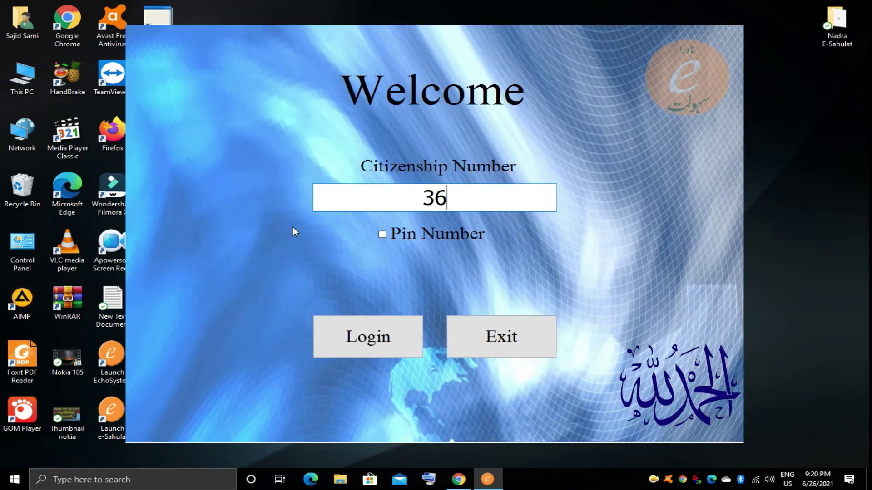
{"action": "type", "text": "502-*******-*"}
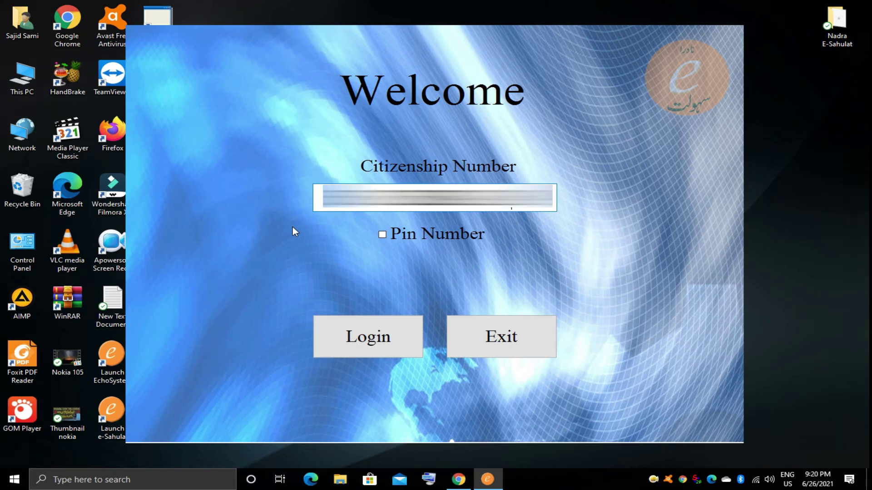
{"action": "key", "text": "Tab"}
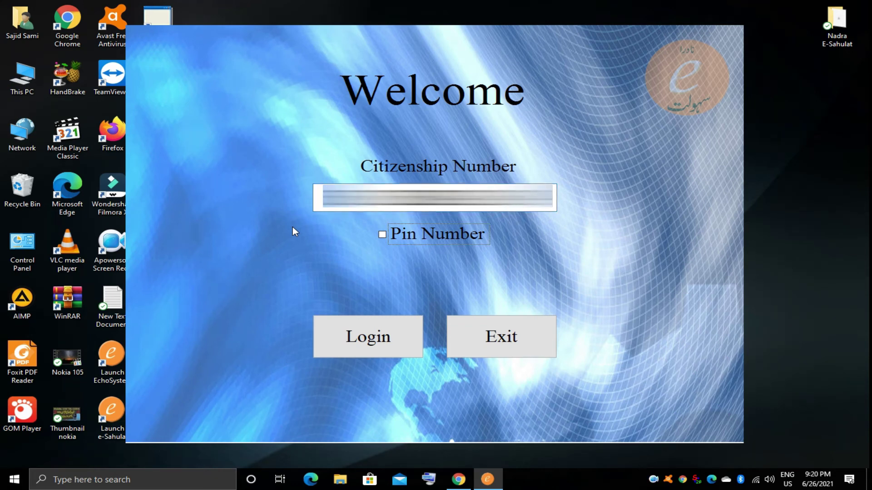
{"action": "key", "text": "space"}
{"action": "type", "text": "*******"}
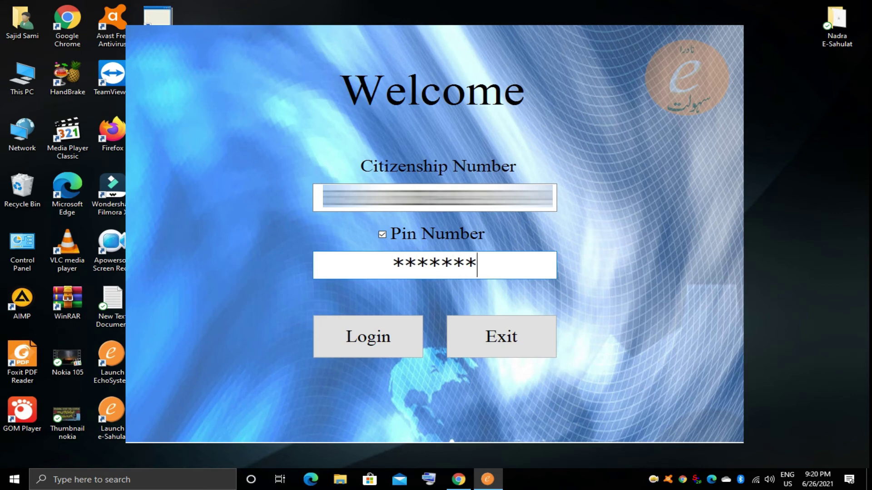
{"action": "key", "text": "Return"}
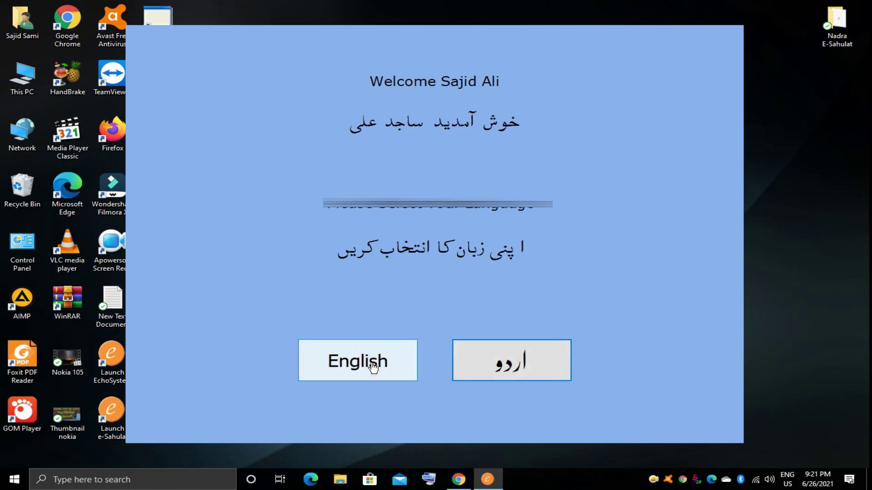
{"action": "left_click", "coordinate": [376, 361]}
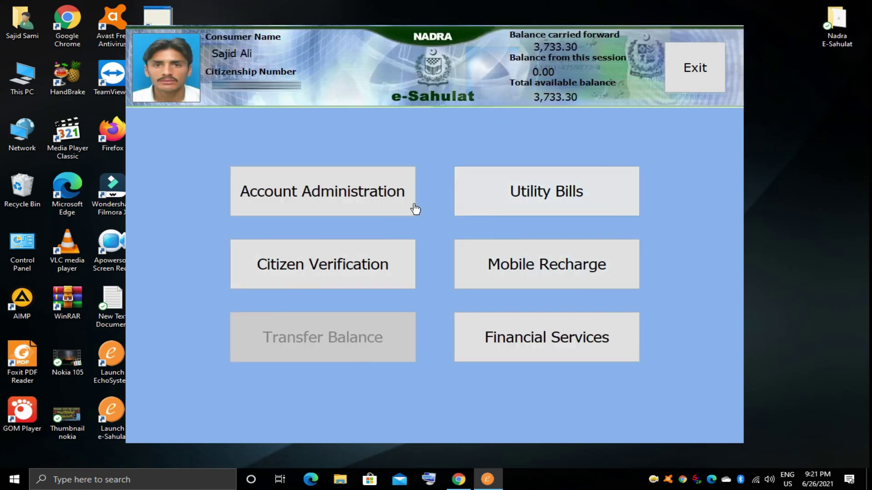
Step: Browse the utility company list in Pay Utility Bills, then return to the main menu
{"action": "left_click", "coordinate": [483, 194]}
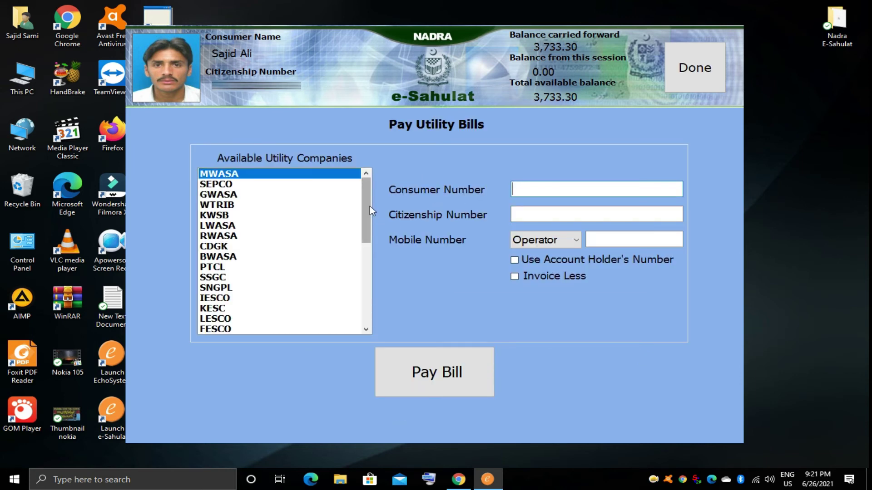
{"action": "left_click_drag", "start_coordinate": [364, 198], "coordinate": [360, 287]}
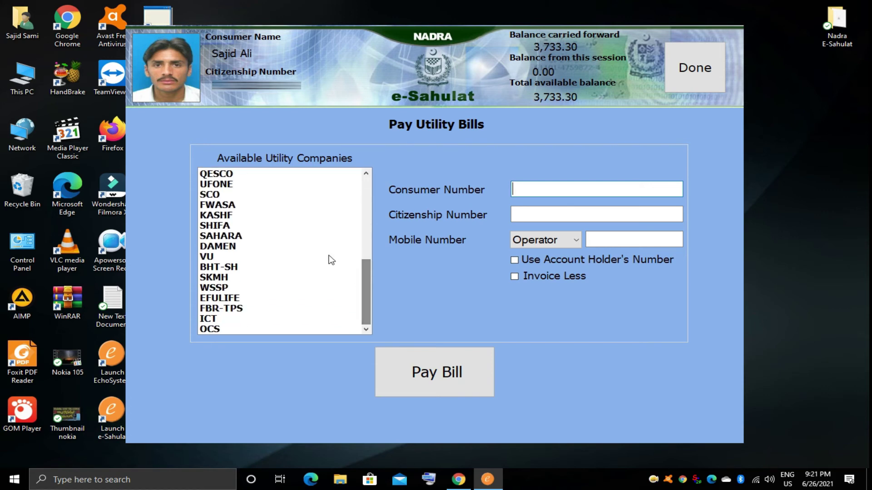
{"action": "scroll", "coordinate": [331, 259], "scroll_direction": "up", "scroll_amount": 7}
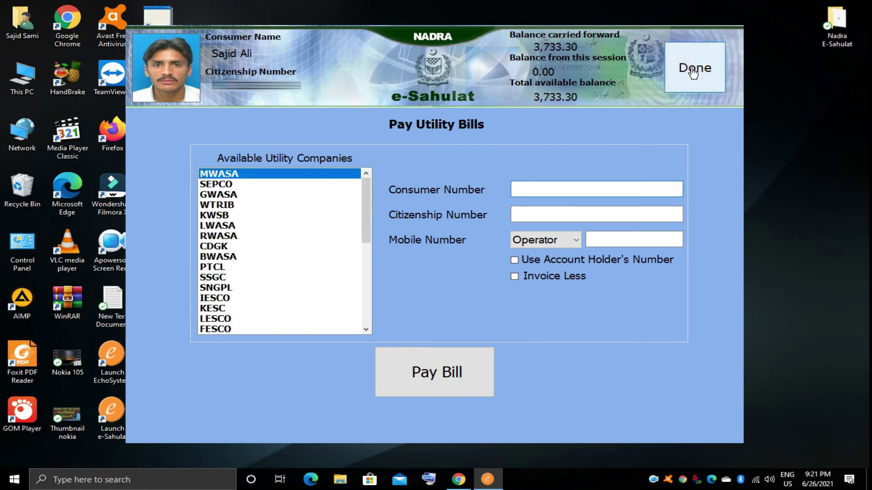
{"action": "left_click", "coordinate": [690, 70]}
{"action": "left_click", "coordinate": [363, 259]}
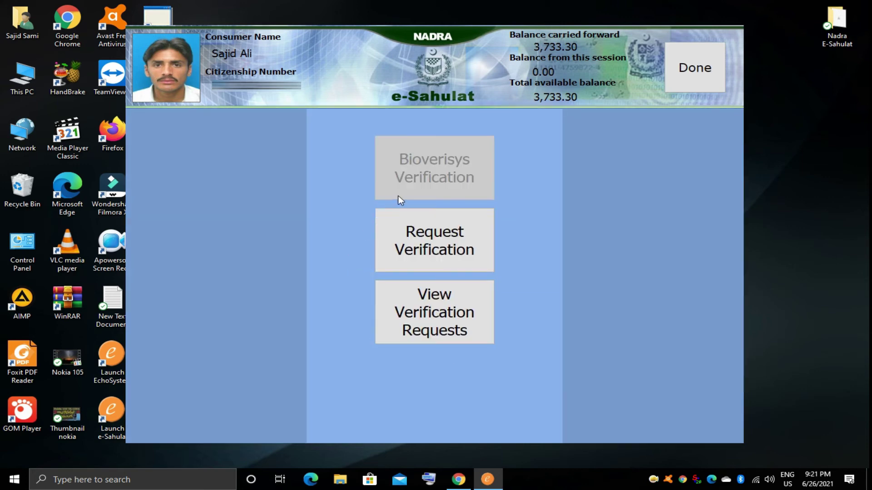
{"action": "left_click", "coordinate": [437, 243]}
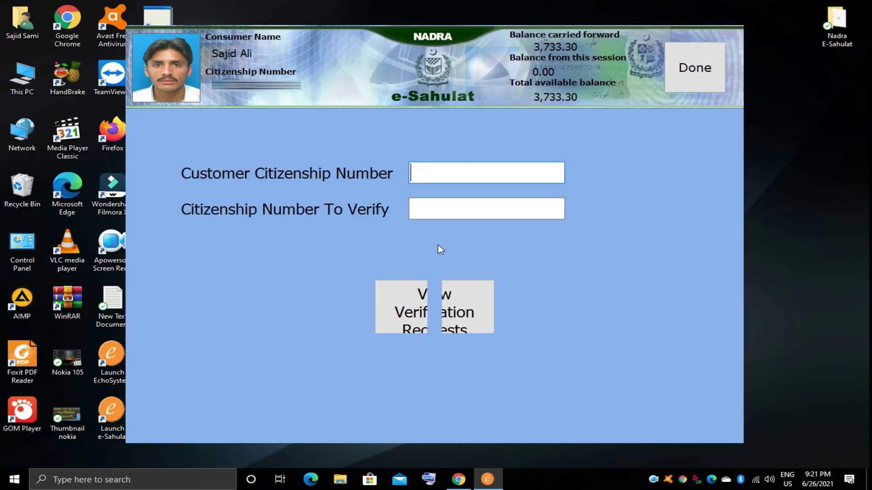
{"action": "left_click", "coordinate": [444, 179]}
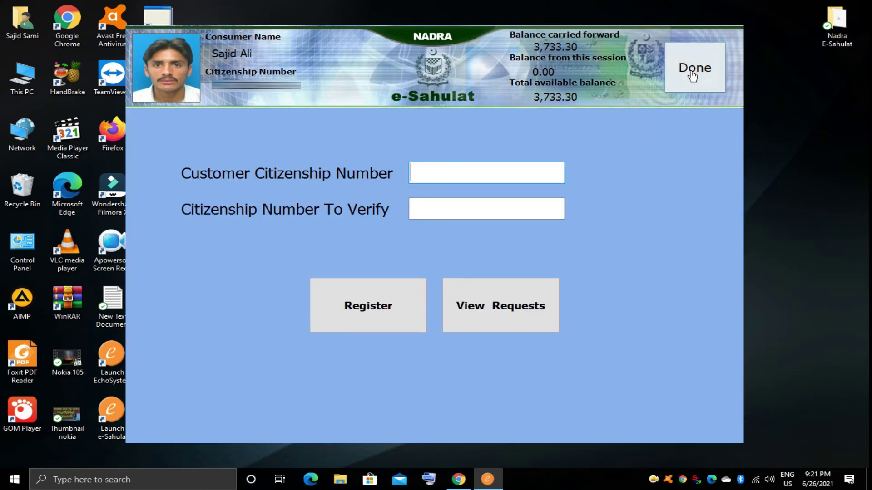
{"action": "left_click", "coordinate": [692, 76]}
{"action": "left_click", "coordinate": [443, 302]}
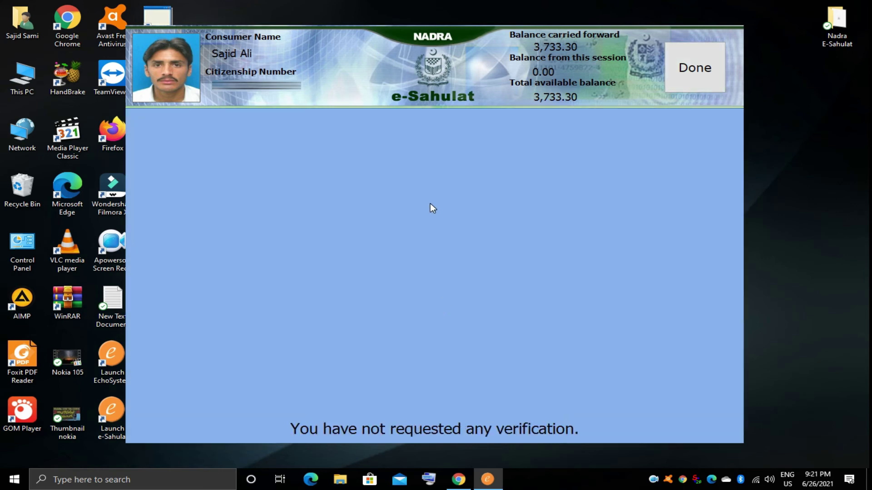
{"action": "left_click", "coordinate": [691, 86]}
{"action": "left_click", "coordinate": [694, 68]}
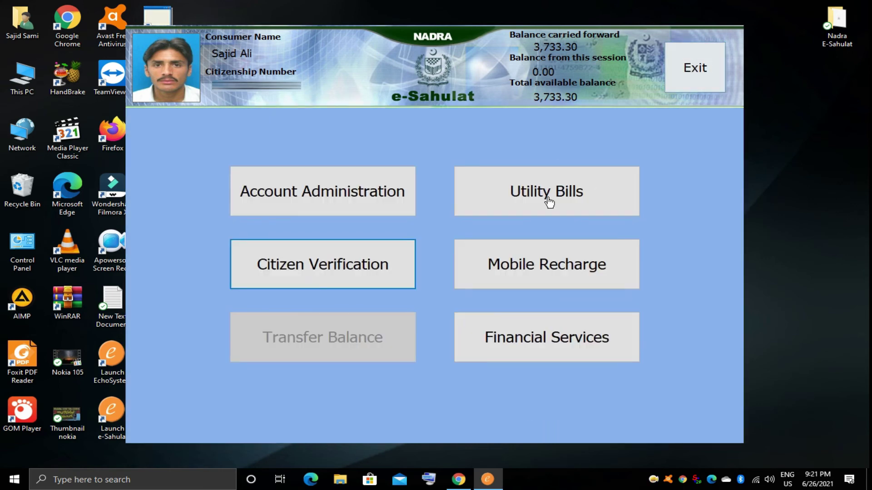
Step: Open Mobile Recharge > Buy Scratch Card and view Mobilink's scratch cards
{"action": "left_click", "coordinate": [531, 259]}
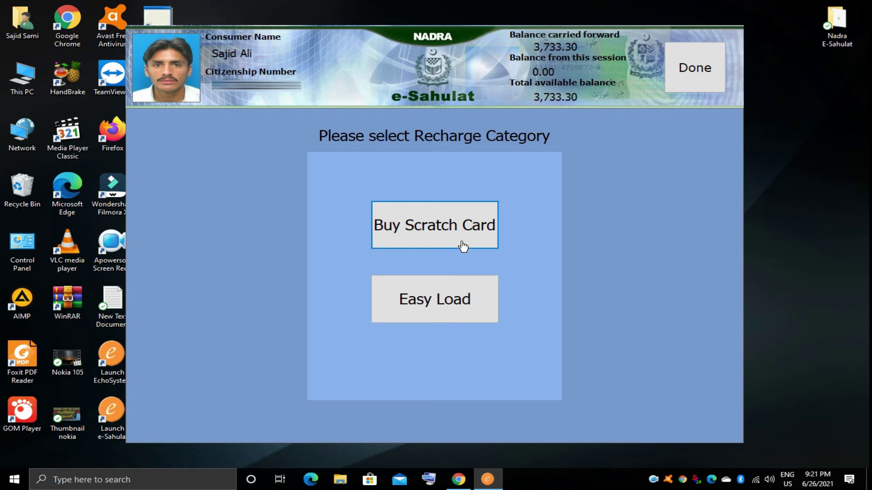
{"action": "left_click", "coordinate": [448, 234]}
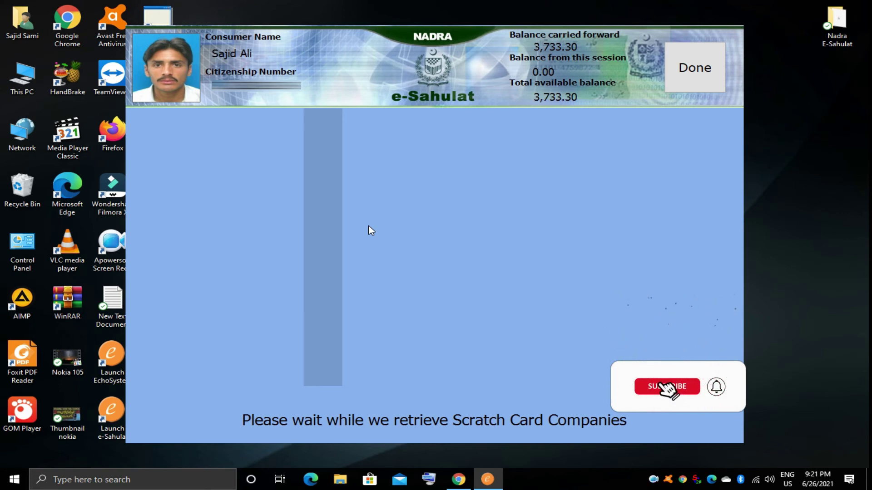
{"action": "left_click", "coordinate": [318, 362]}
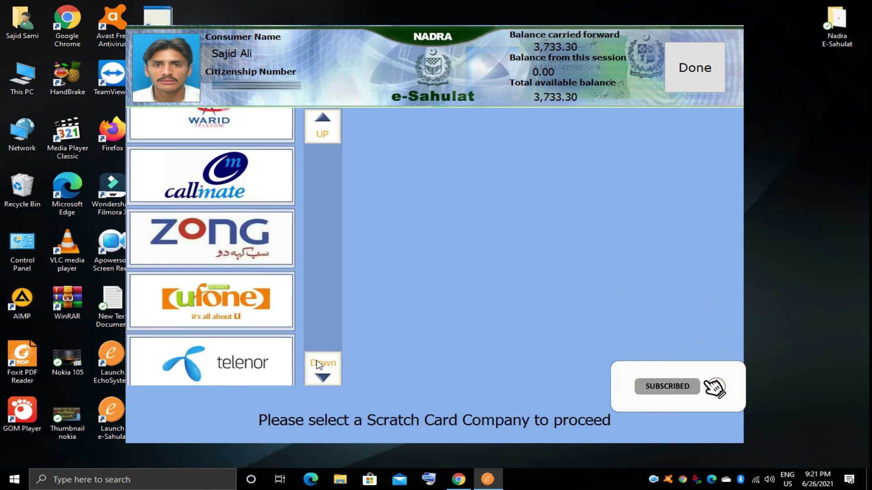
{"action": "left_click", "coordinate": [317, 363]}
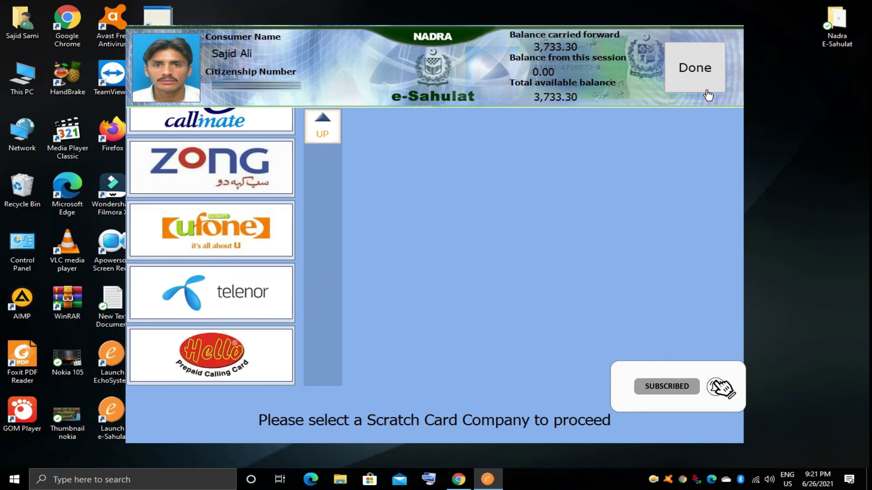
{"action": "left_click", "coordinate": [327, 132]}
{"action": "left_click", "coordinate": [323, 134]}
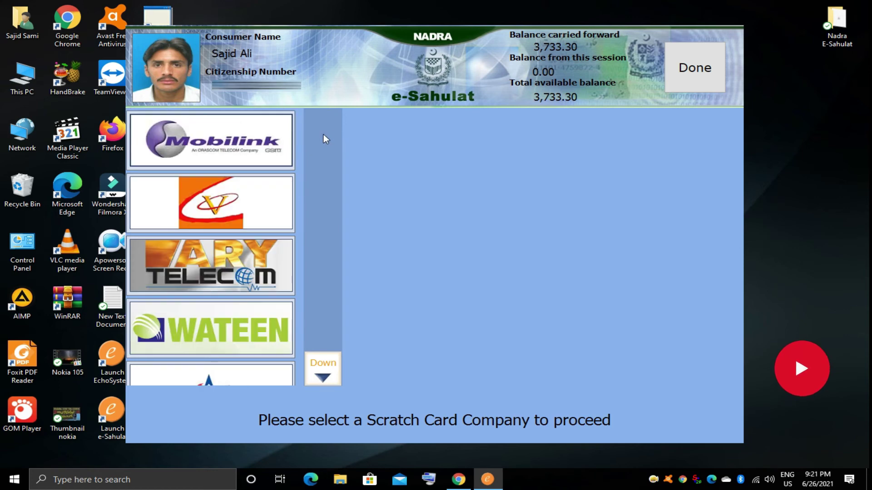
{"action": "left_click", "coordinate": [227, 142]}
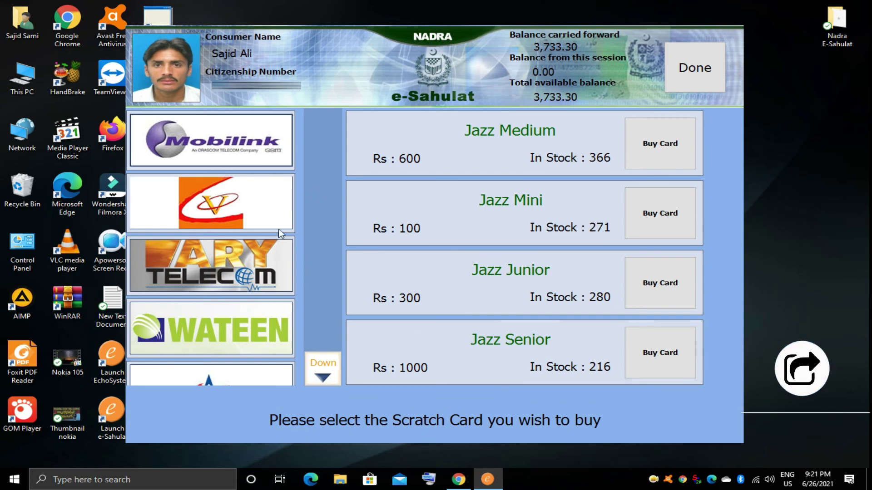
Step: View the Zong, Ufone and Telenor scratch cards, then go back to Recharge Category
{"action": "left_click", "coordinate": [338, 356]}
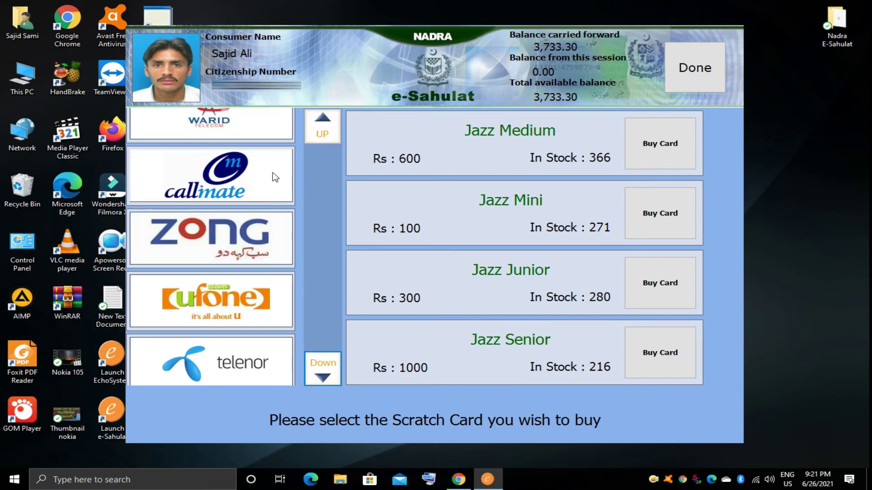
{"action": "scroll", "coordinate": [273, 177], "scroll_direction": "up", "scroll_amount": 1}
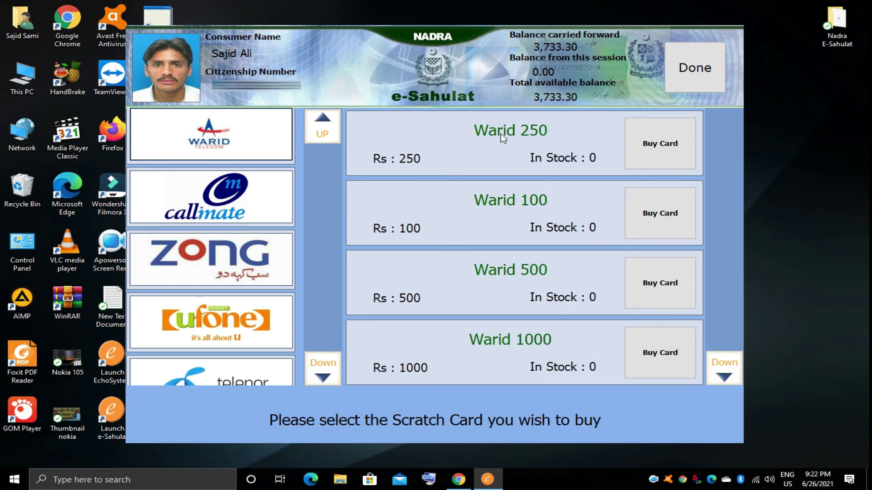
{"action": "left_click", "coordinate": [256, 258]}
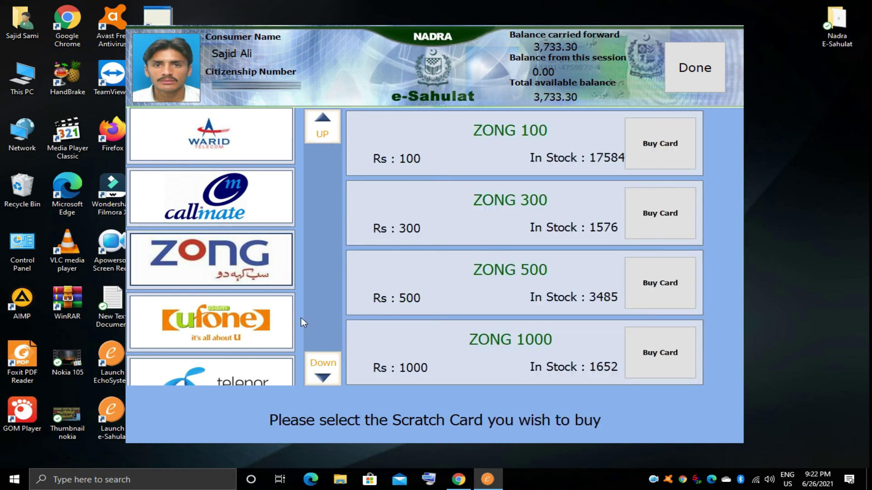
{"action": "left_click", "coordinate": [272, 272]}
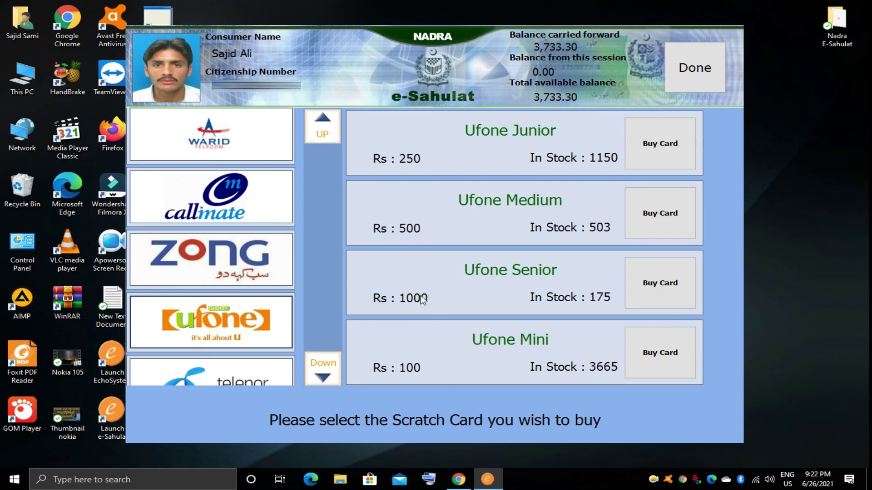
{"action": "left_click", "coordinate": [286, 369]}
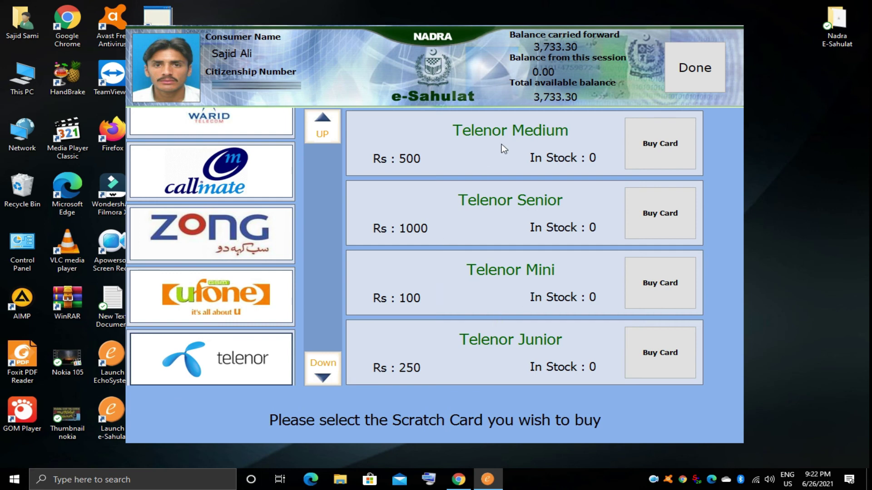
{"action": "left_click", "coordinate": [667, 82]}
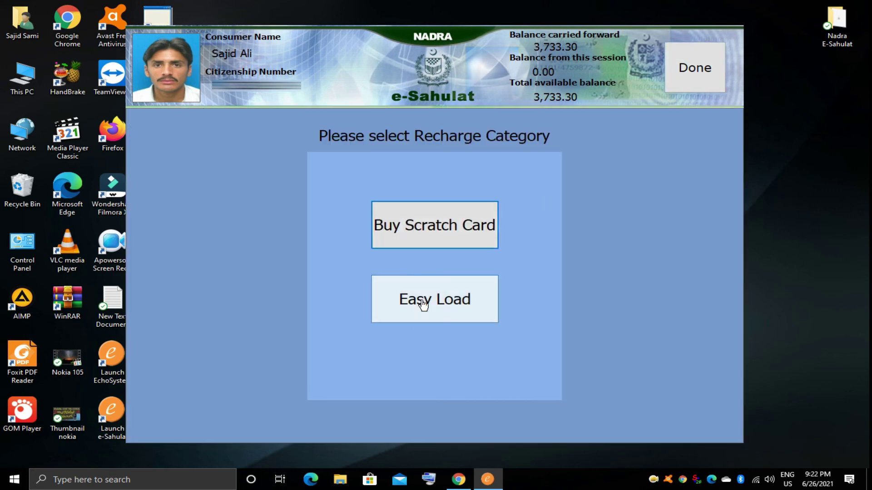
Step: Open Easy Load, choose telenor as the company, then close back to the main menu
{"action": "left_click", "coordinate": [428, 282]}
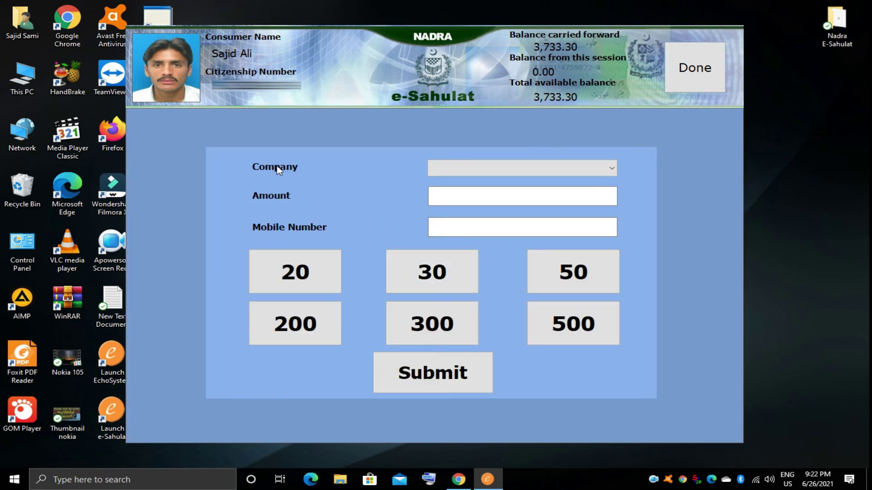
{"action": "left_click", "coordinate": [456, 168]}
{"action": "left_click", "coordinate": [455, 195]}
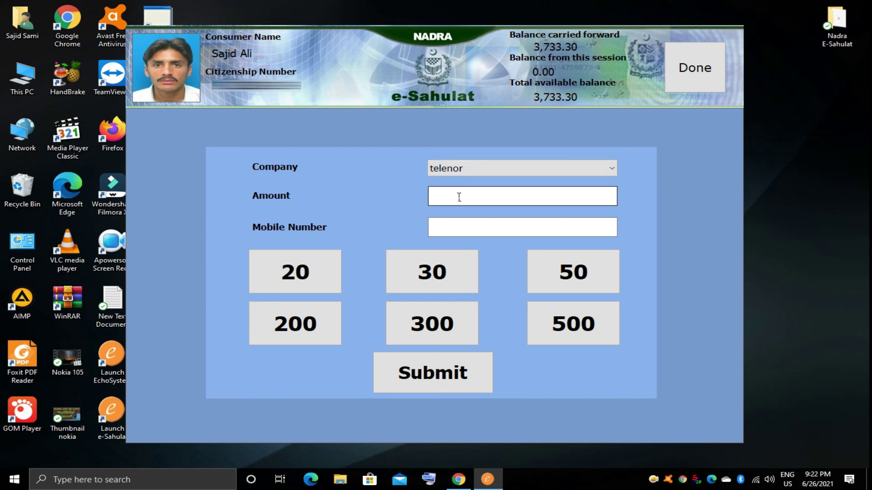
{"action": "left_click", "coordinate": [458, 225]}
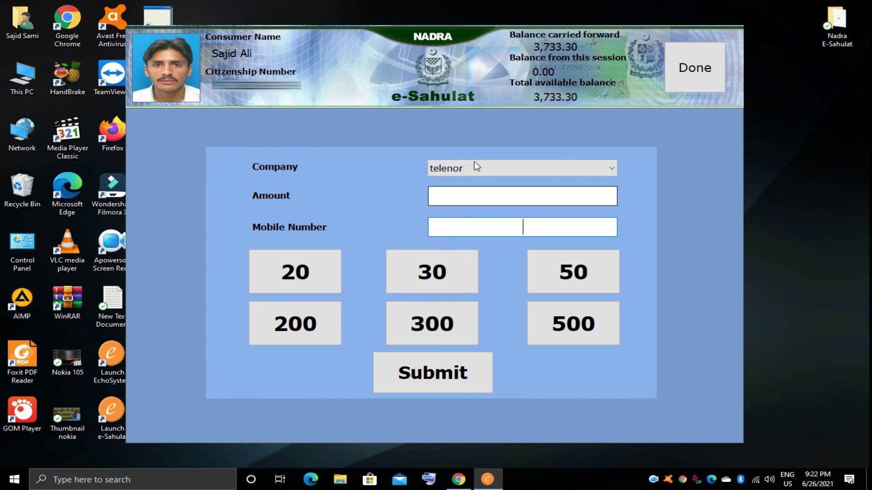
{"action": "left_click", "coordinate": [679, 85]}
{"action": "left_click", "coordinate": [680, 83]}
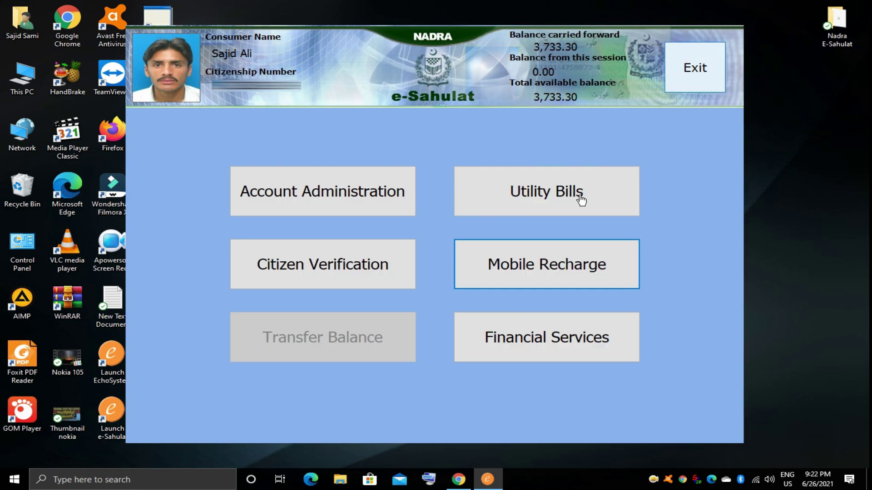
Step: View the PLRA Challan Payment form under Financial Services > Government Programs
{"action": "left_click", "coordinate": [517, 343]}
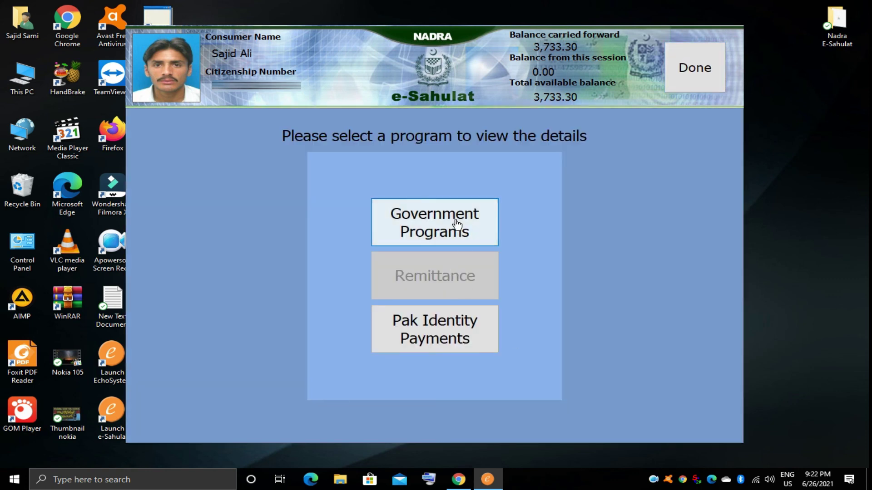
{"action": "left_click", "coordinate": [451, 222]}
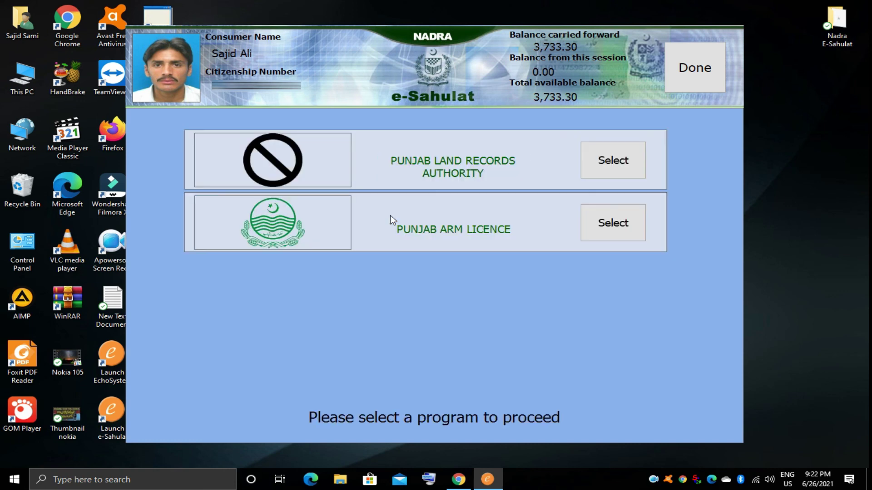
{"action": "left_click", "coordinate": [607, 163]}
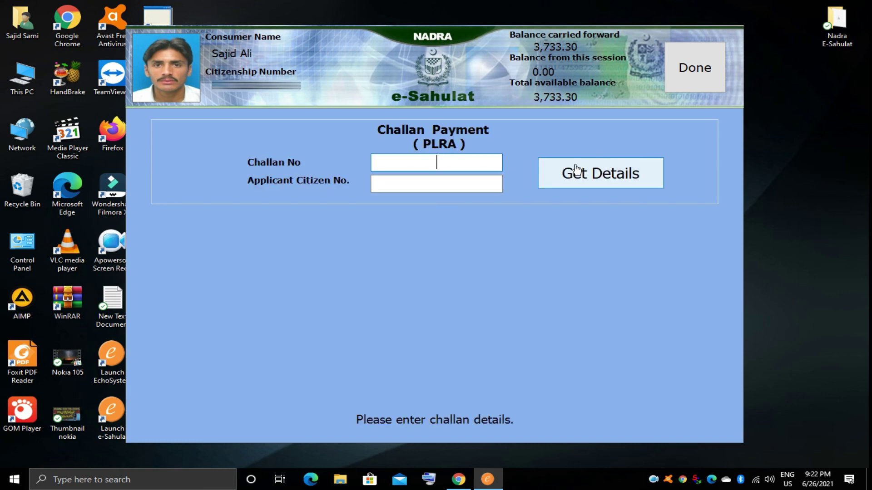
{"action": "left_click", "coordinate": [450, 172]}
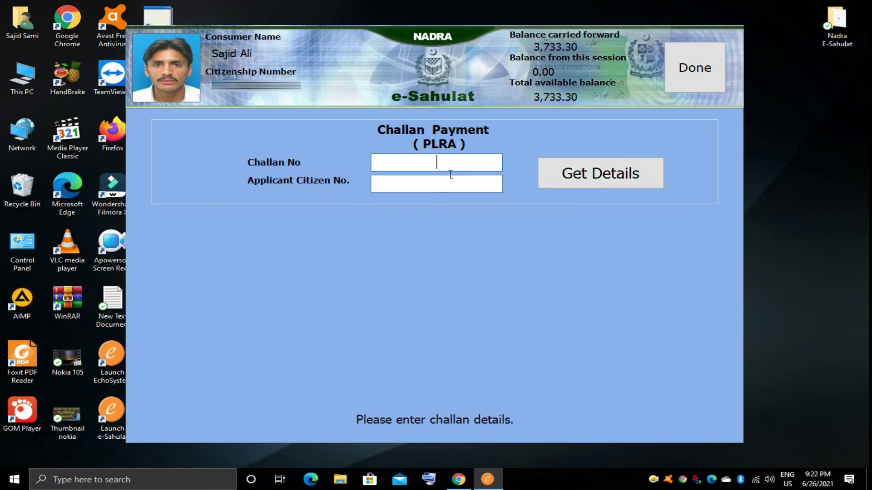
{"action": "left_click", "coordinate": [688, 78]}
Step: View Pak Identity Payments, return to the main menu, then log out and exit e-Sahulat
{"action": "left_click", "coordinate": [471, 335]}
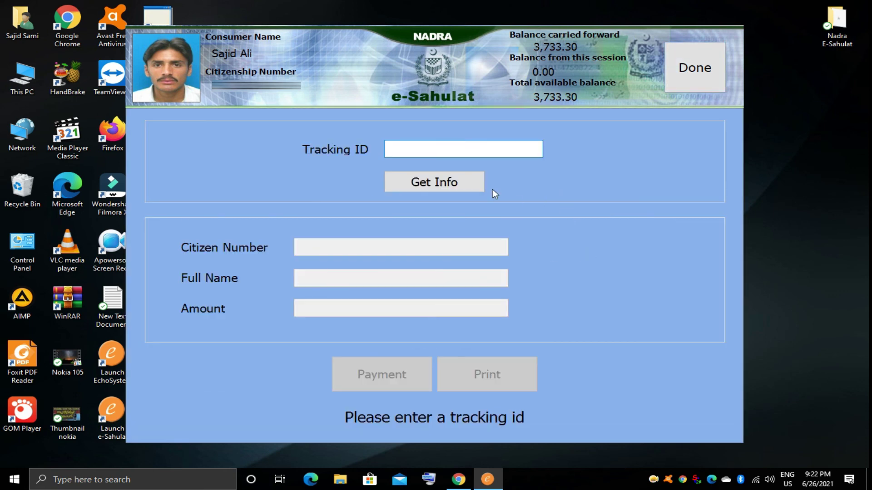
{"action": "left_click", "coordinate": [702, 67]}
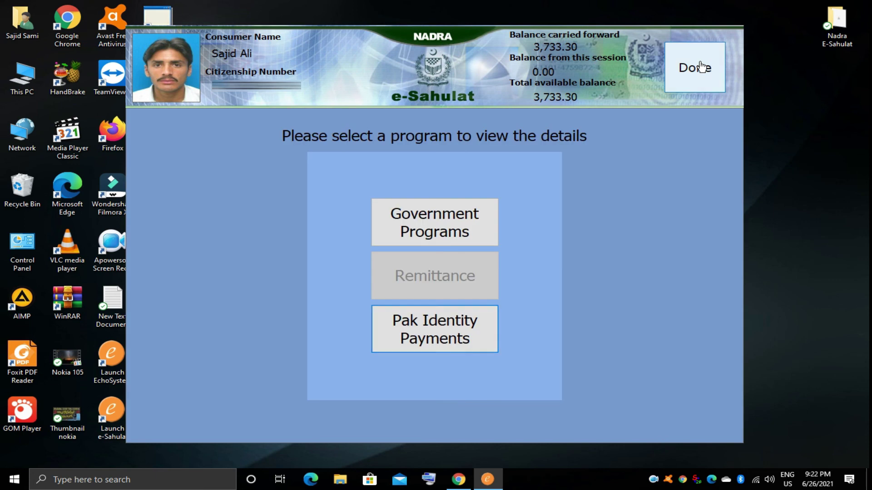
{"action": "left_click", "coordinate": [701, 67]}
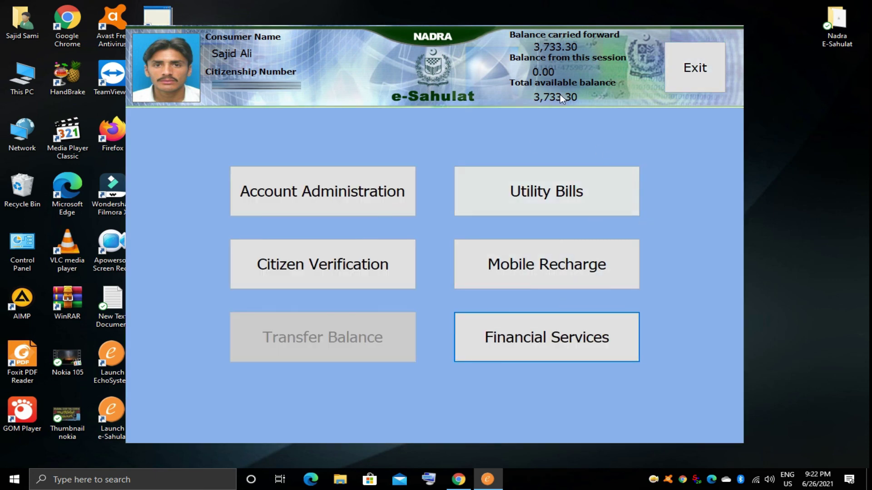
{"action": "left_click", "coordinate": [681, 76]}
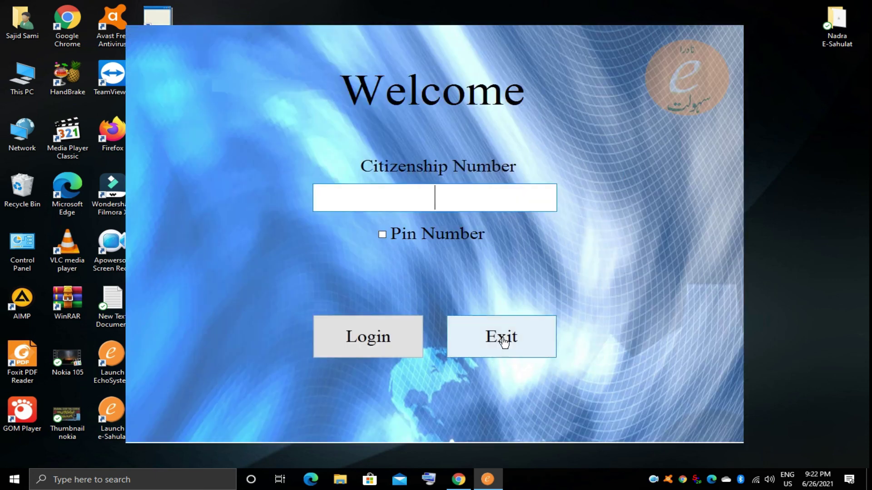
{"action": "left_click", "coordinate": [502, 341]}
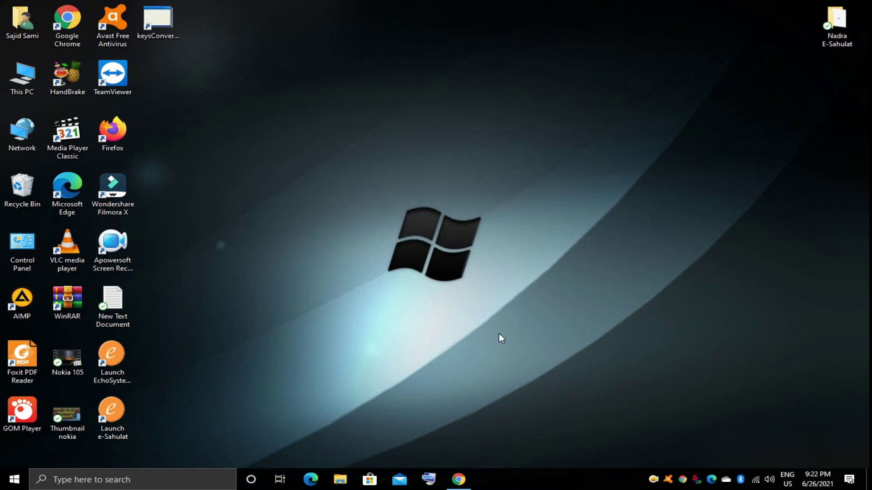